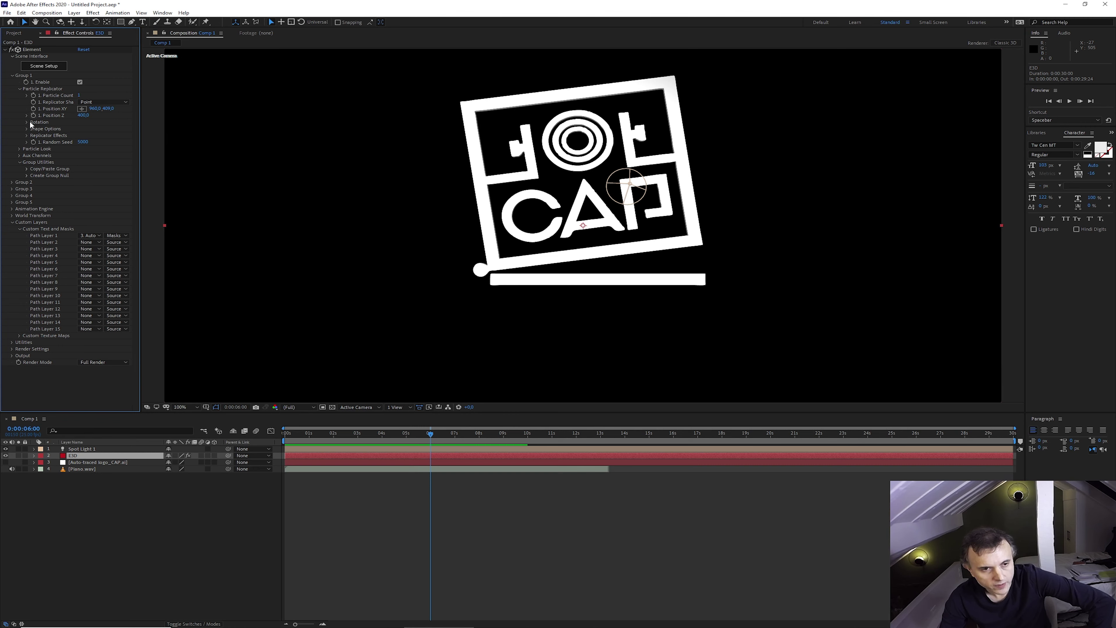
Try rotating Group 1's particle replicator about X and Y, and reset both rotations to 0°
left_click(26, 95)
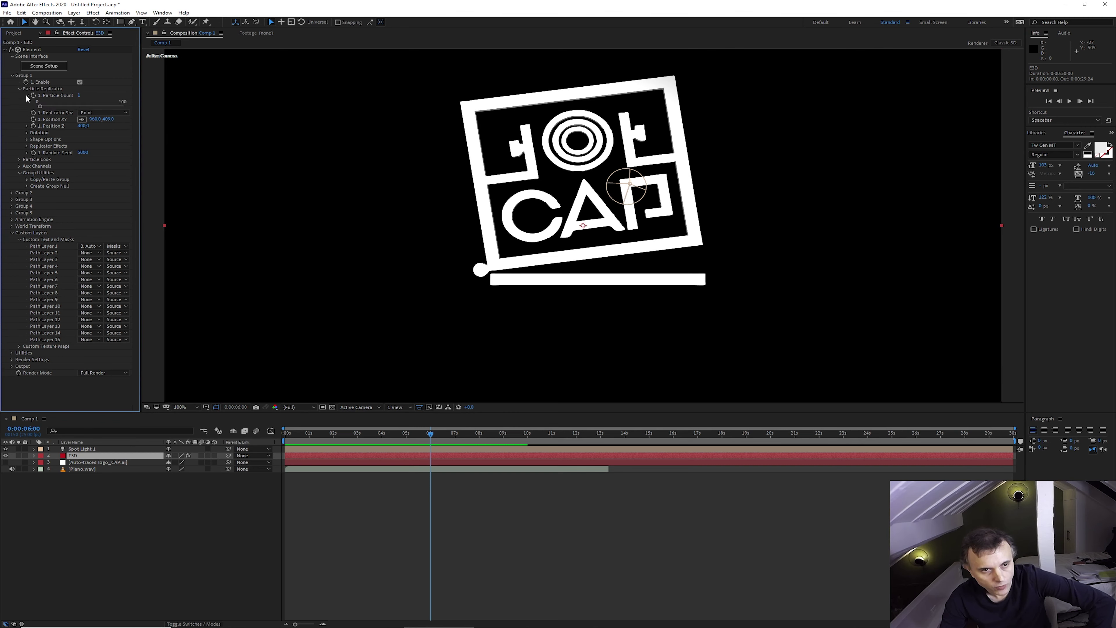
left_click(26, 95)
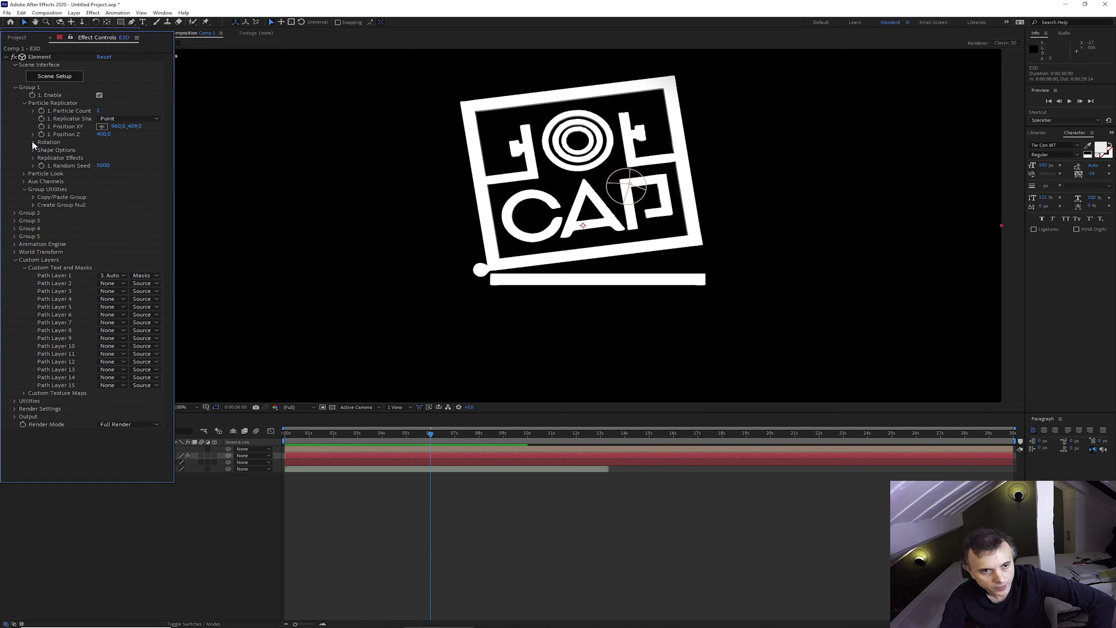
left_click(48, 164)
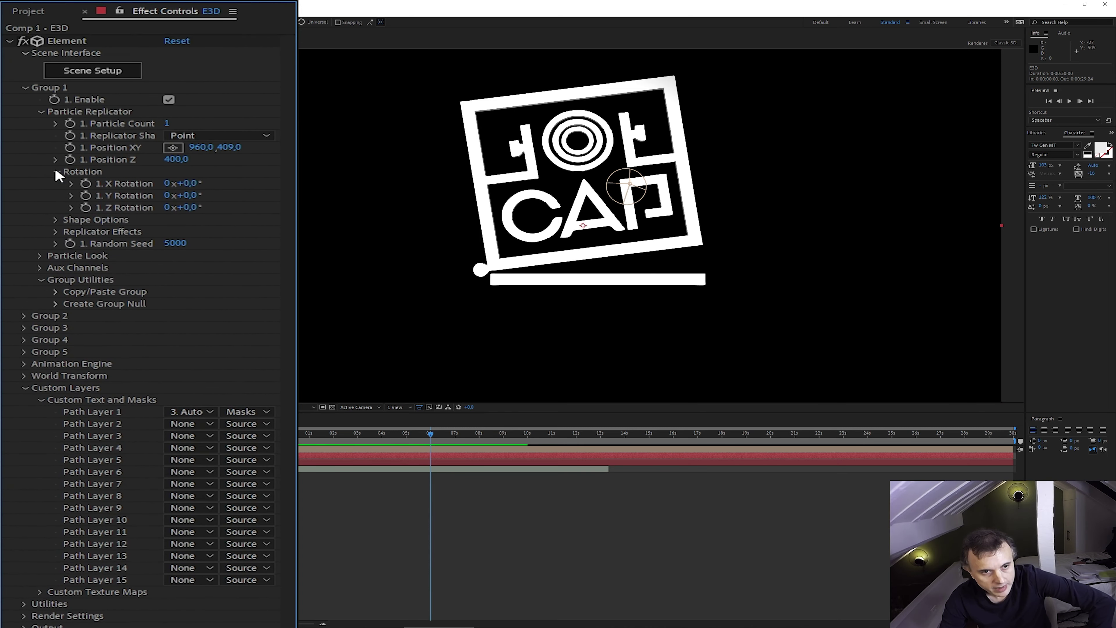
left_click_drag(194, 182, 262, 182)
left_click(189, 183)
type("0")
key("Return")
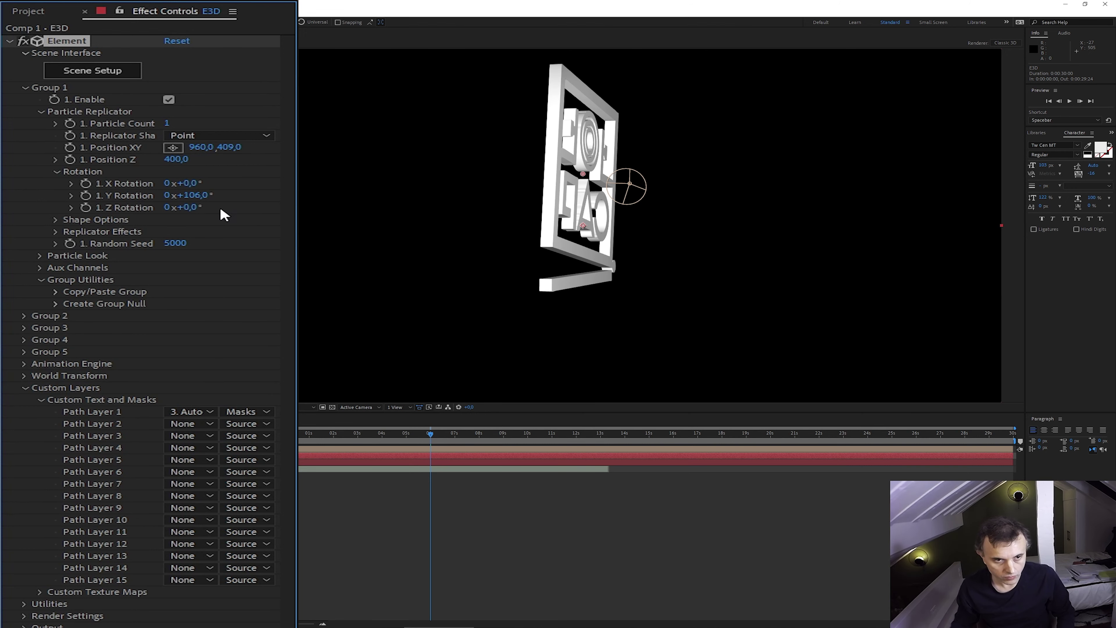
left_click(200, 196)
type("0")
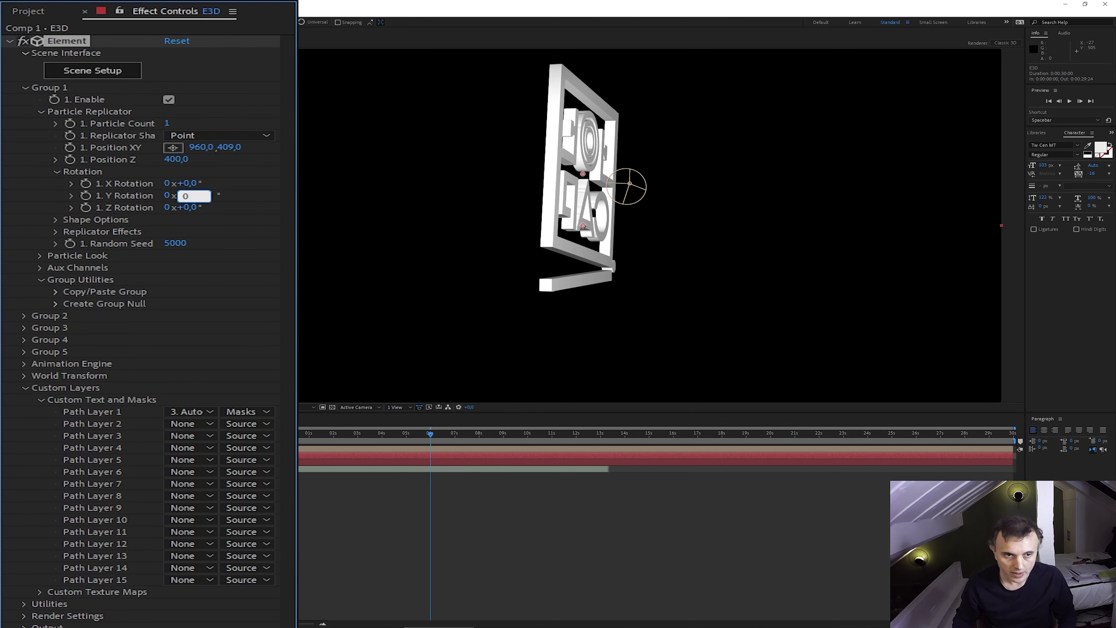
key("Return")
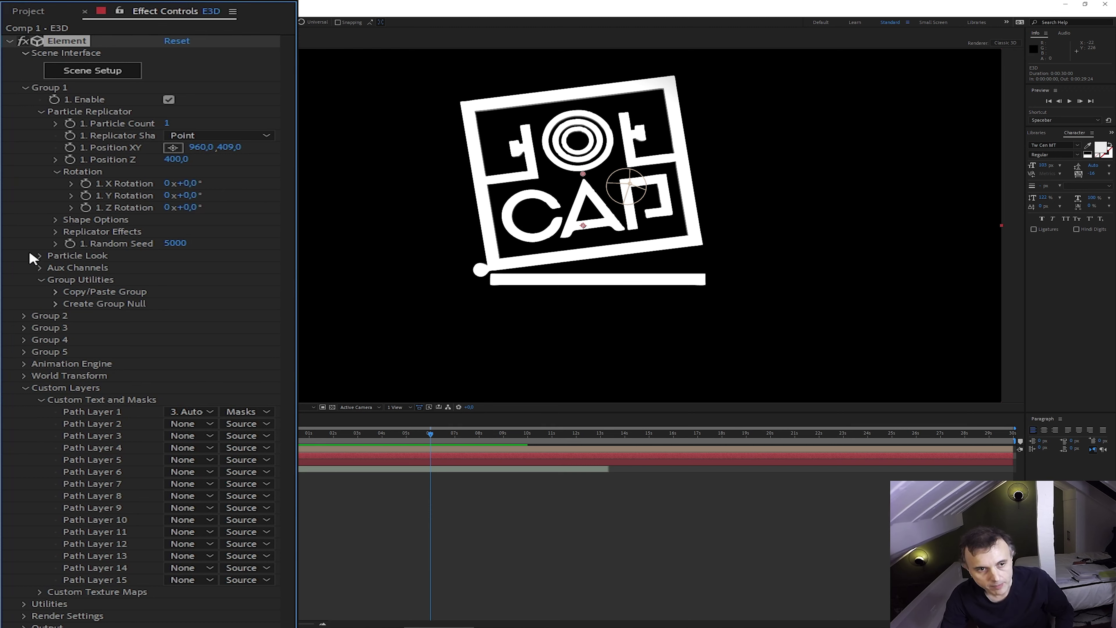
Enable Multi-Object in Group 1's Particle Look settings
left_click(39, 256)
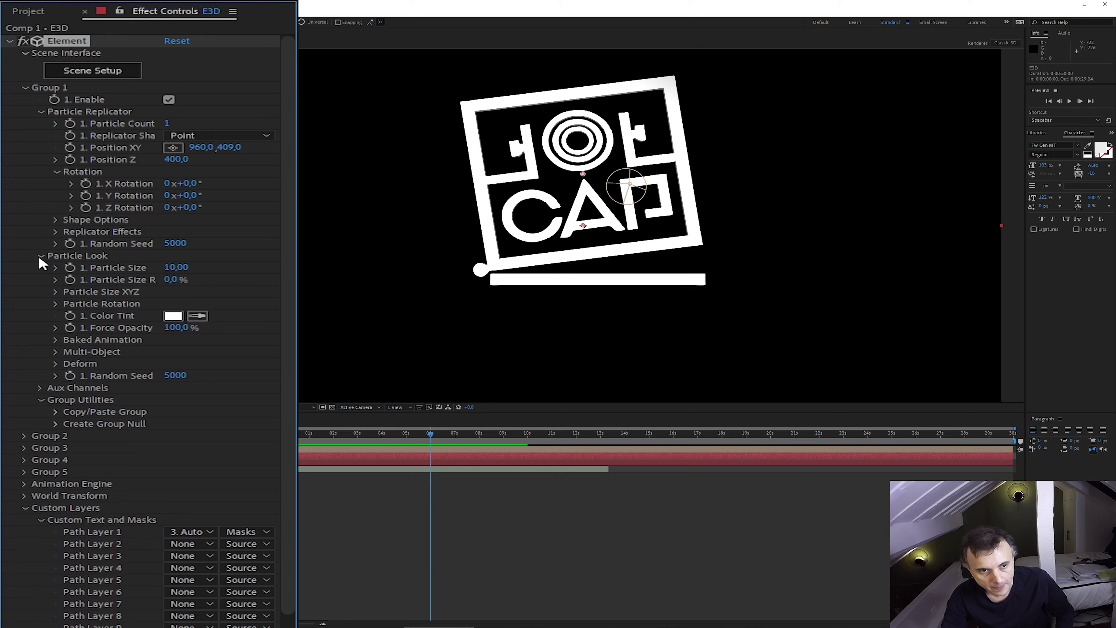
left_click(56, 352)
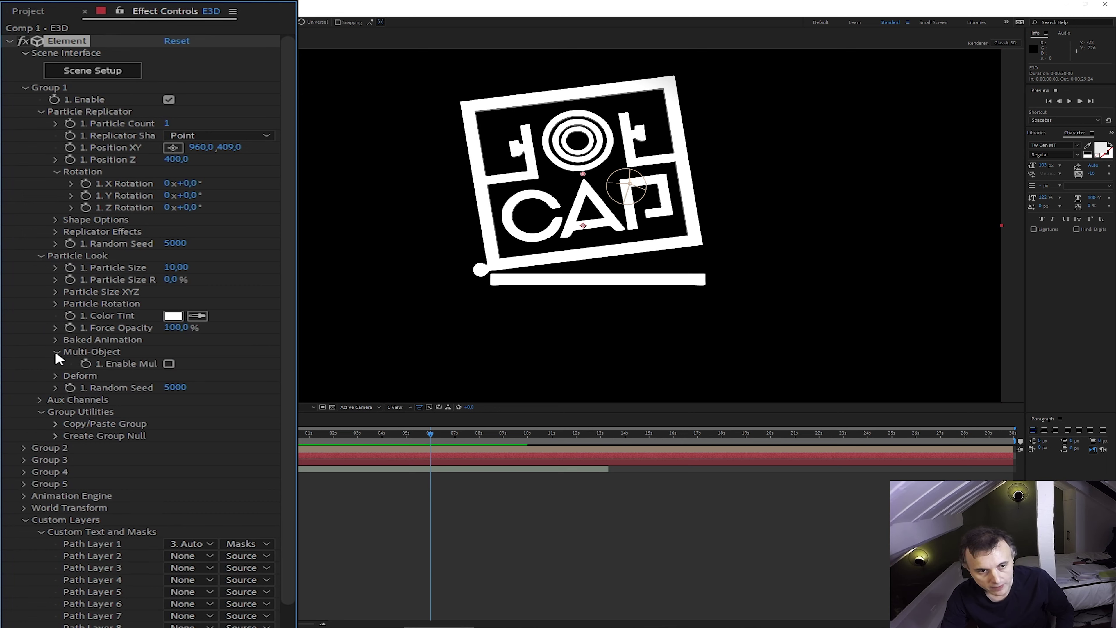
left_click(169, 363)
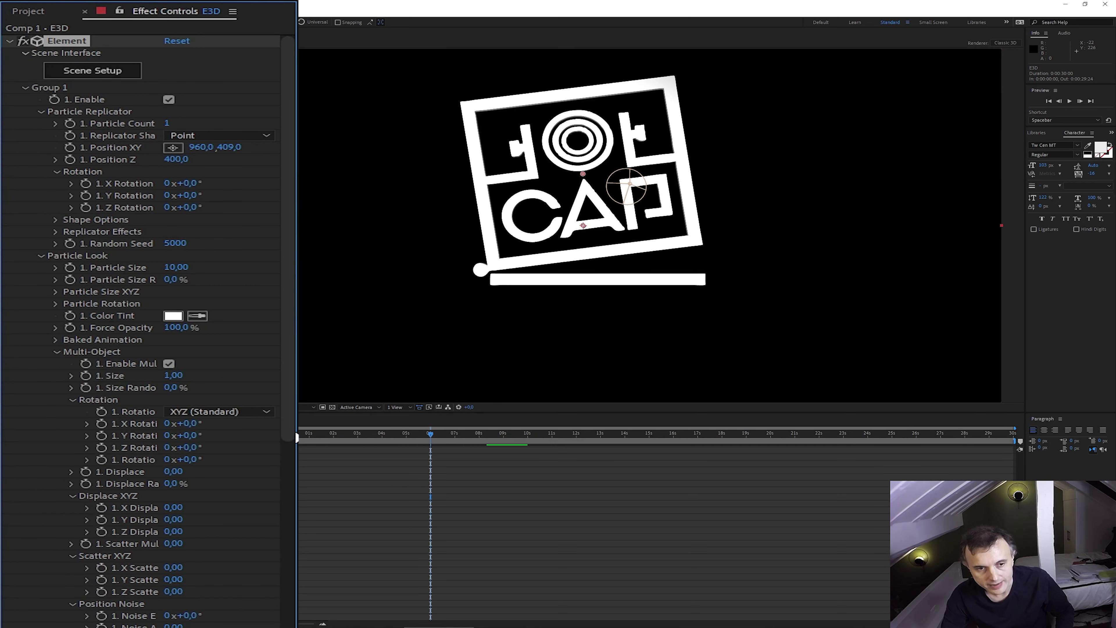
Try a vertical Multi-Object displacement on the logo pieces, and reset Y Displace to 0
left_click_drag(293, 430, 291, 501)
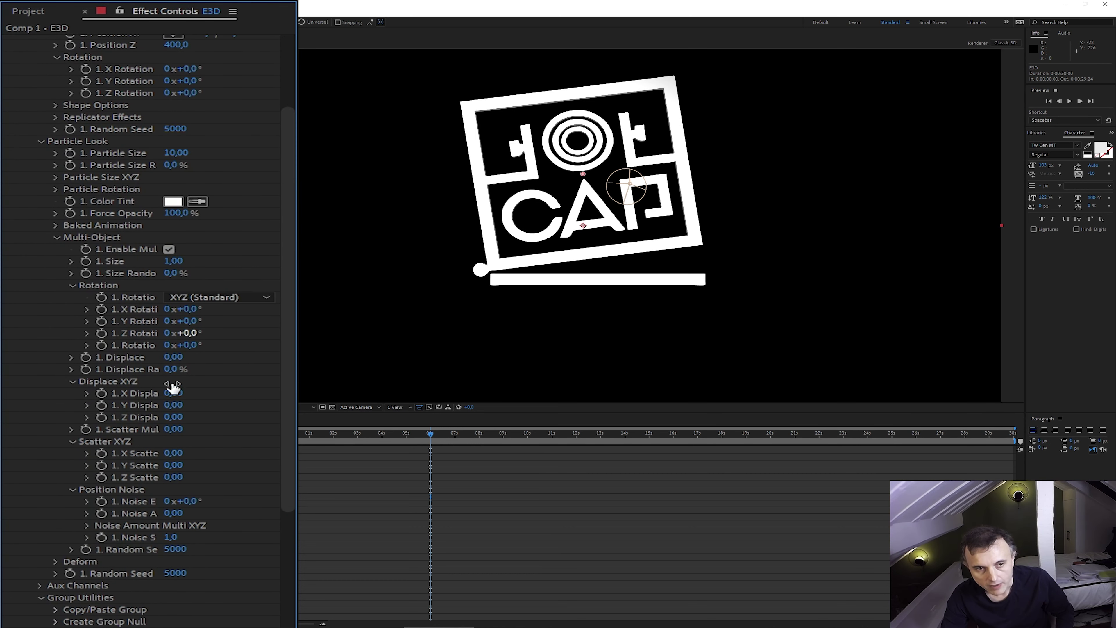
left_click_drag(185, 403, 191, 403)
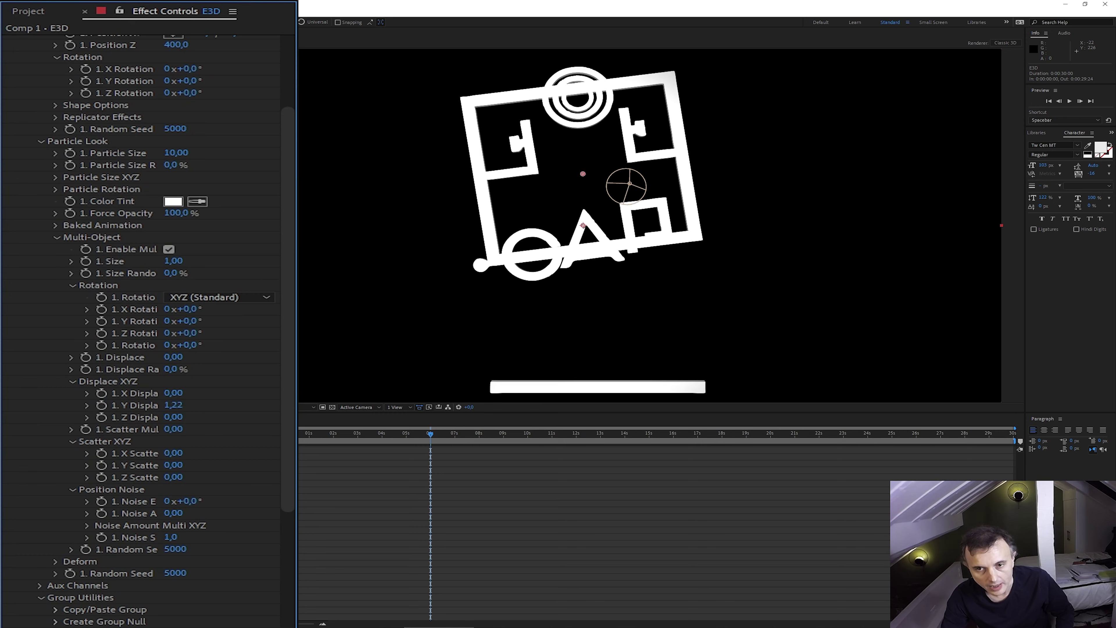
left_click(182, 405)
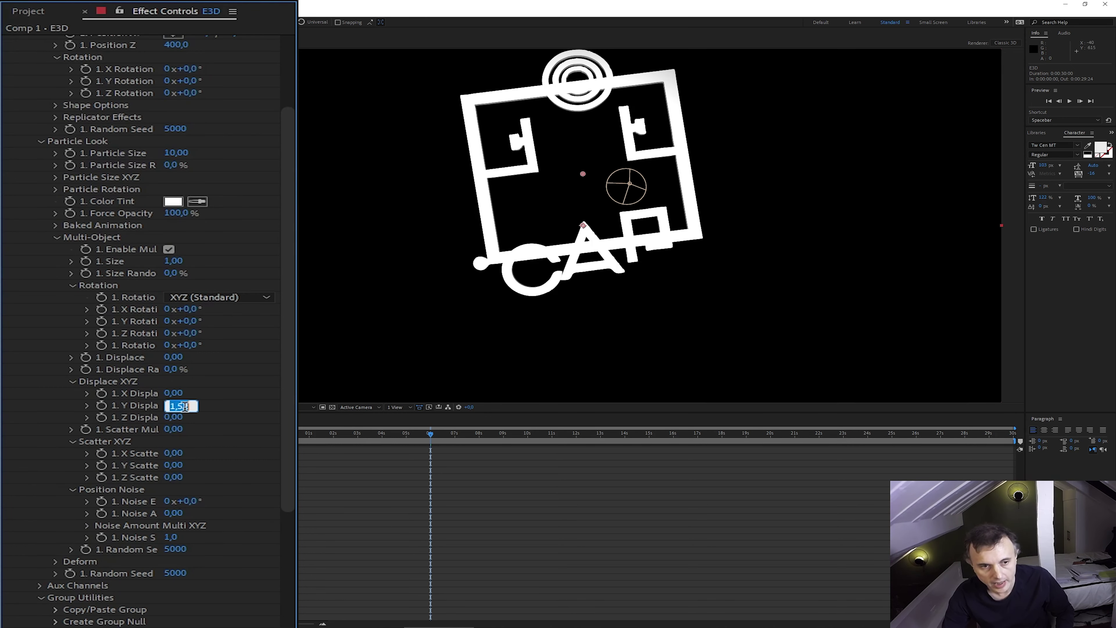
type("0")
key("Return")
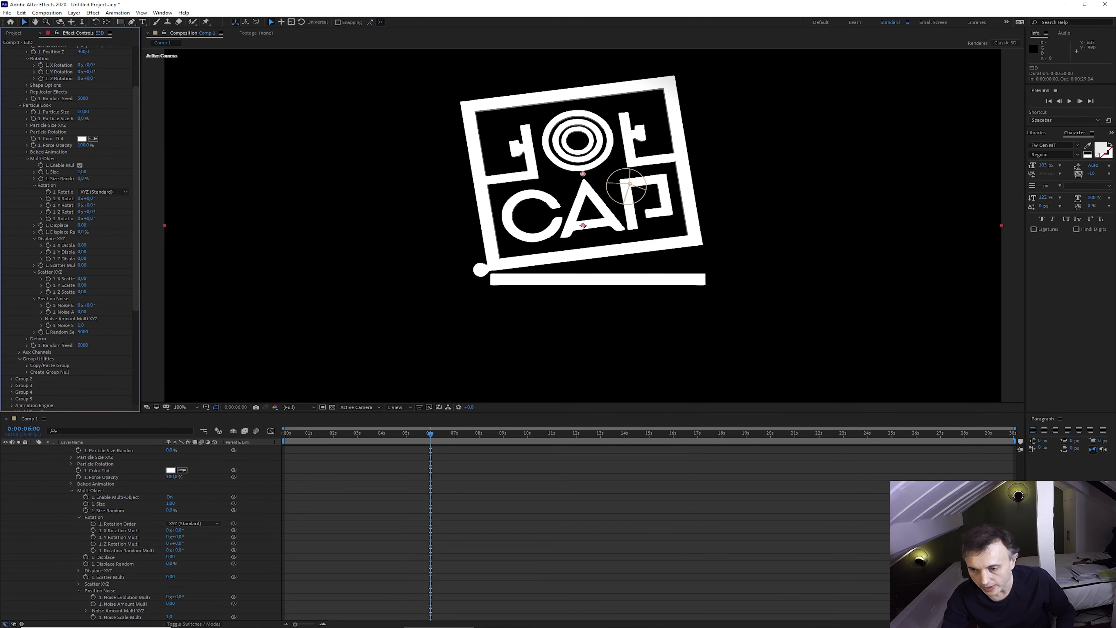
Collapse the Element effect and the E3D layer's properties in the timeline
scroll(433, 471, "up", 5)
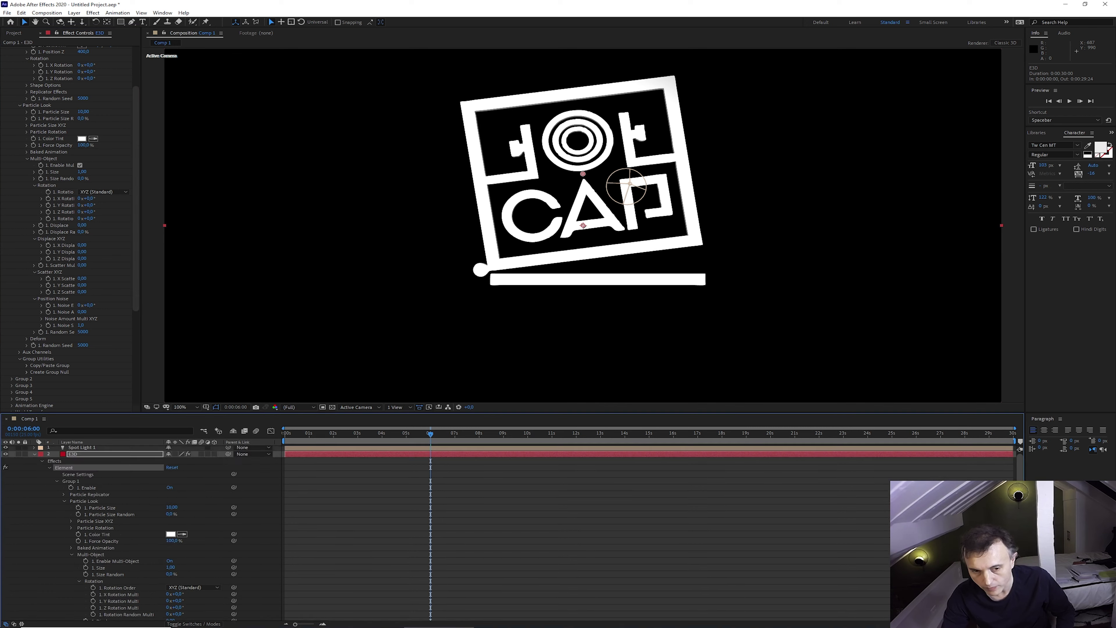
left_click(49, 468)
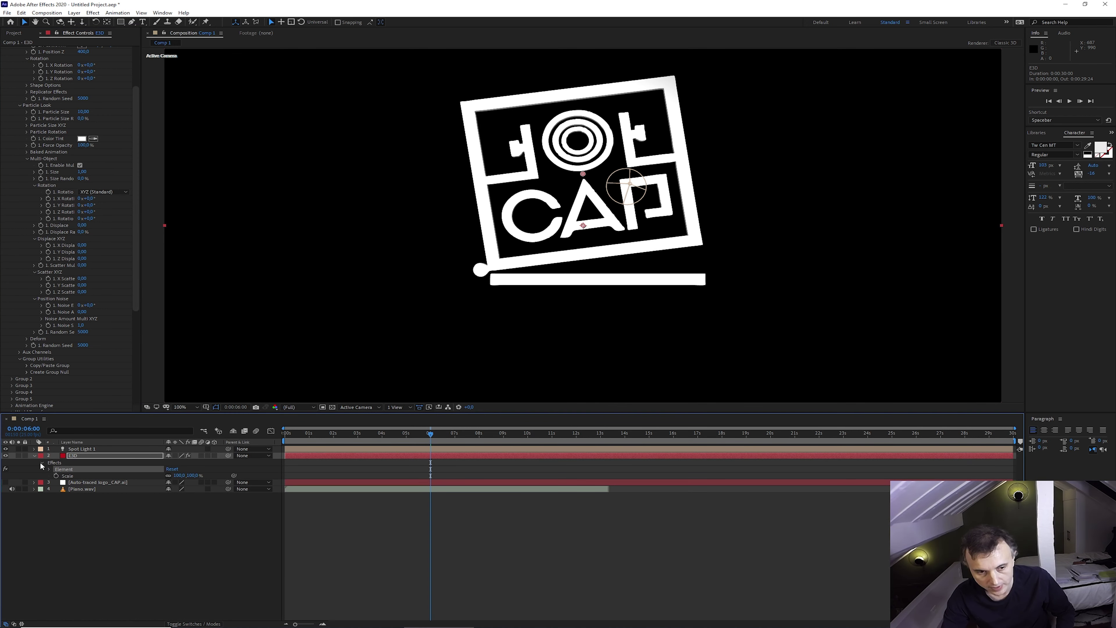
left_click(42, 462)
left_click(35, 456)
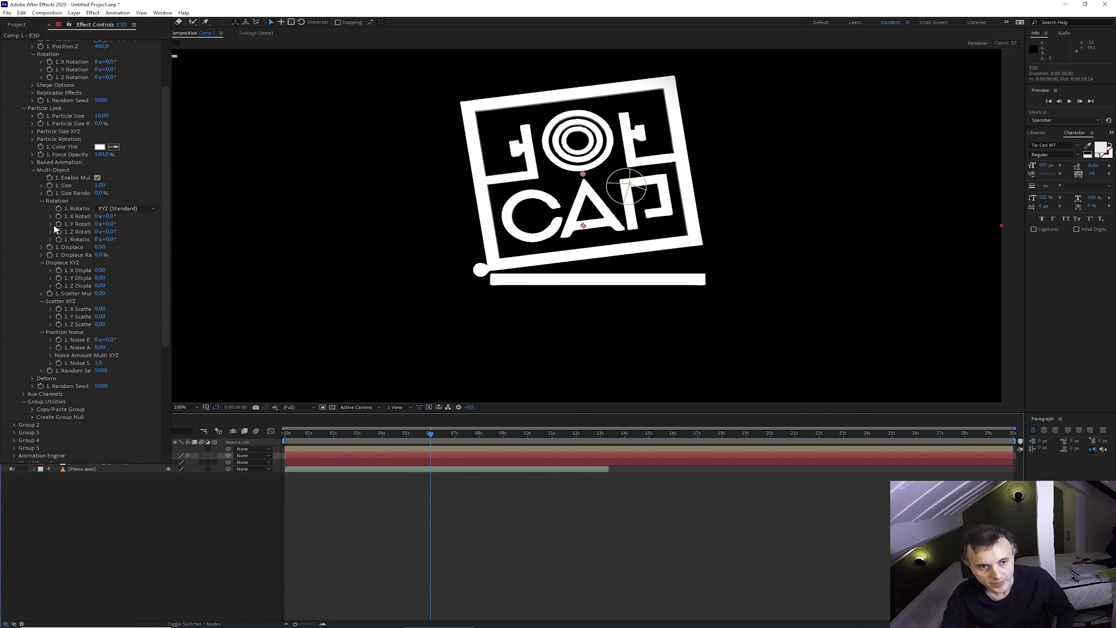
Set keyframes at 6 seconds for the Multi-Object X, Y, Z and random rotations
left_click(91, 283)
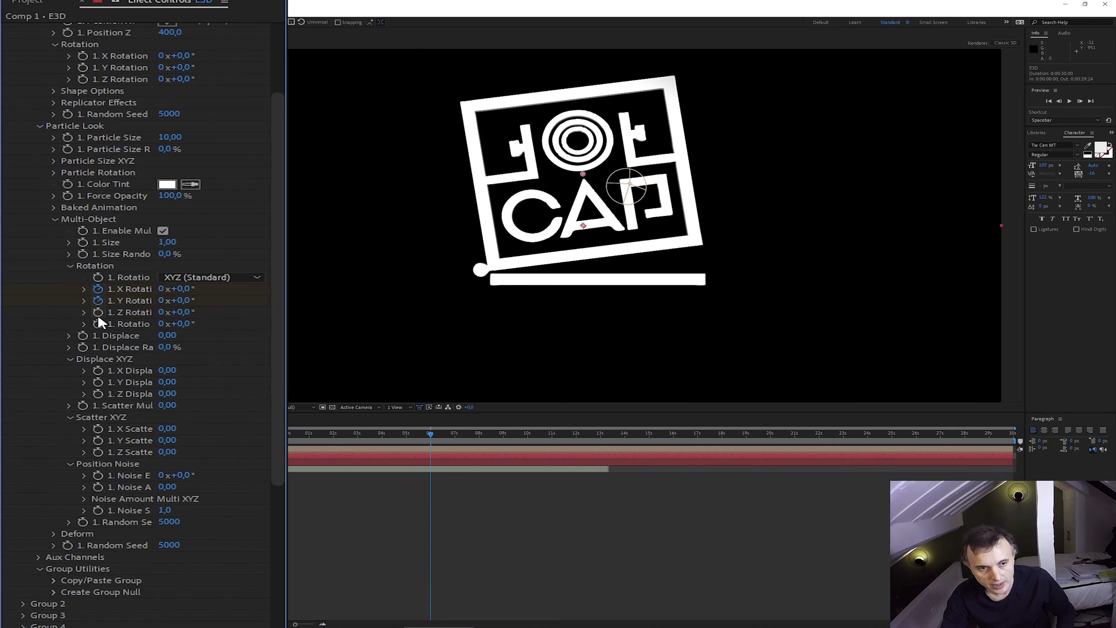
left_click(91, 294)
left_click(91, 304)
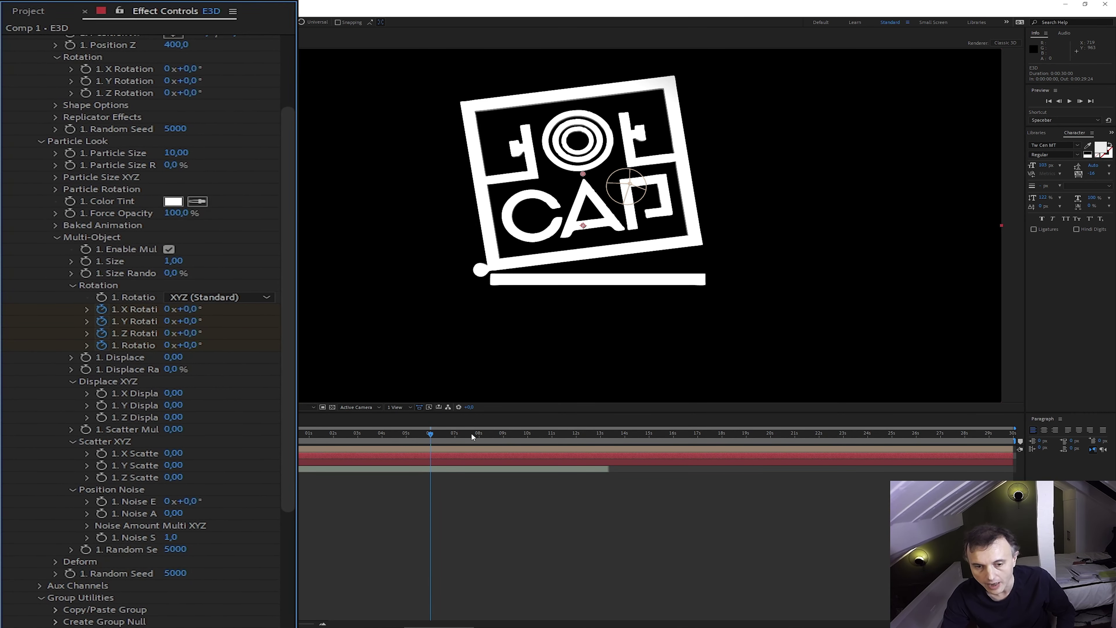
At 0 seconds, set the Multi-Object rotations to X 346°, Y 340°, Z 350° and random 353°
left_click_drag(430, 433, 229, 429)
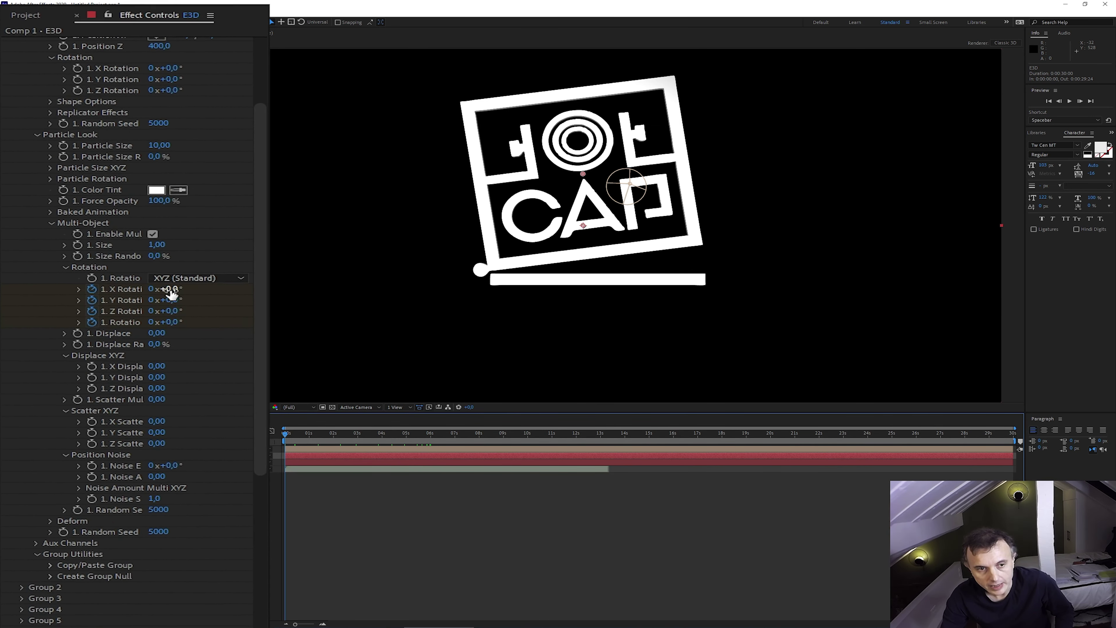
left_click_drag(190, 309, 282, 309)
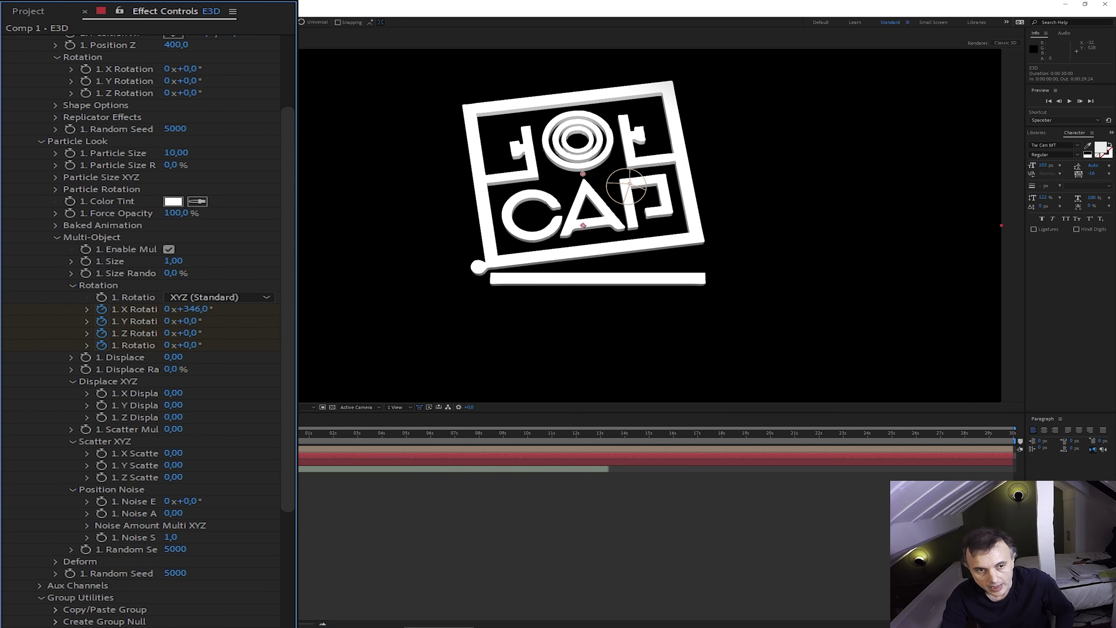
left_click_drag(198, 321, 288, 321)
left_click_drag(187, 334, 295, 333)
left_click_drag(193, 345, 262, 344)
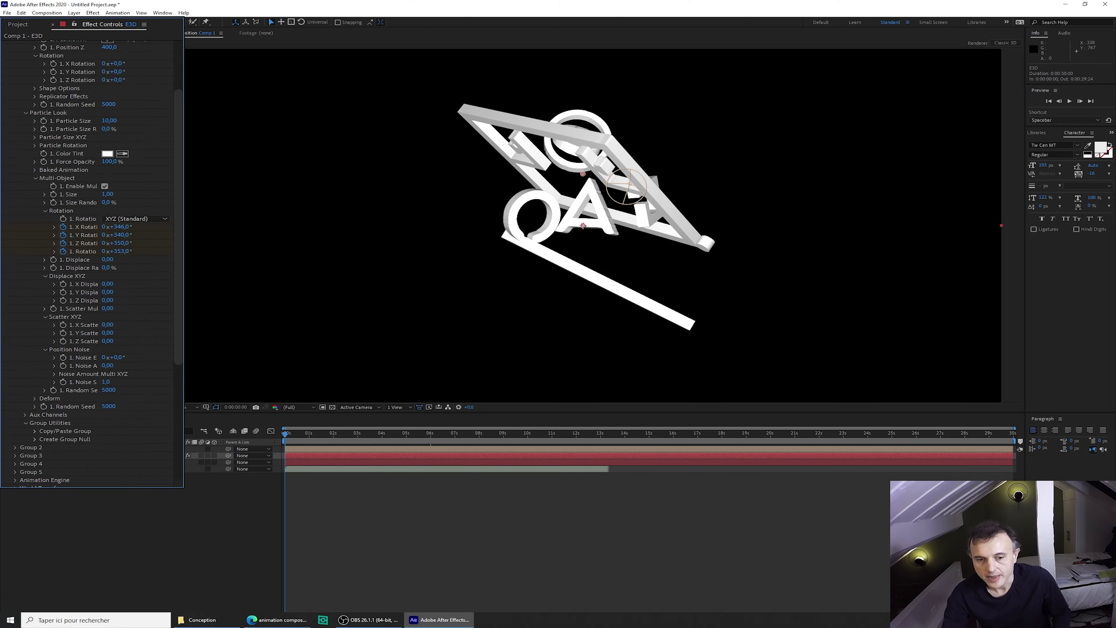
Preview the logo assembly animation from the start, and return the playhead to 6 seconds
key("space")
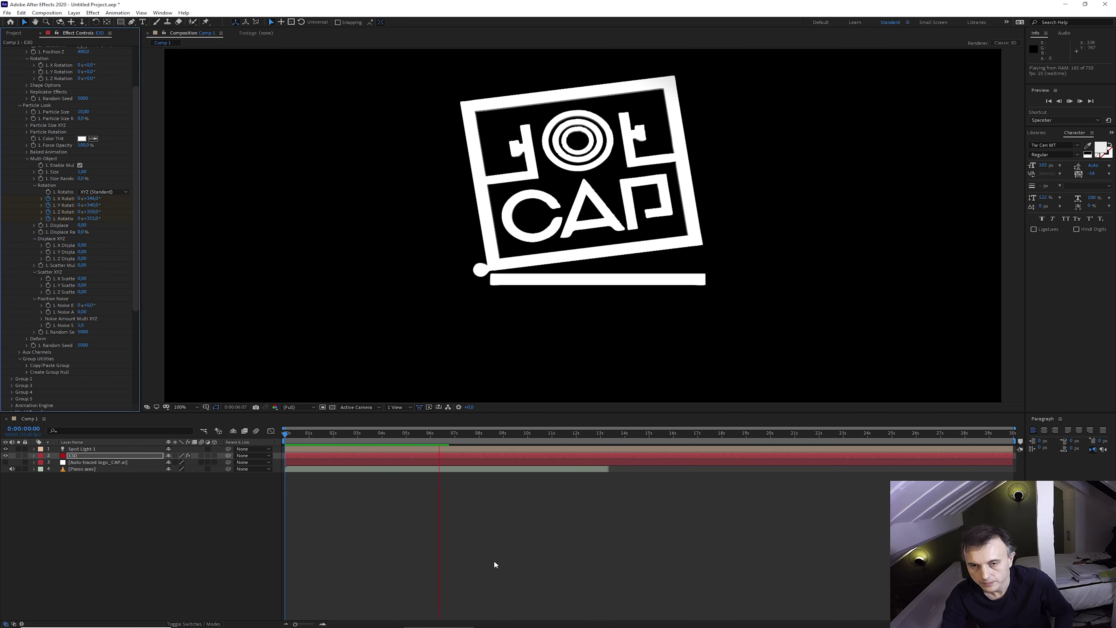
key("space")
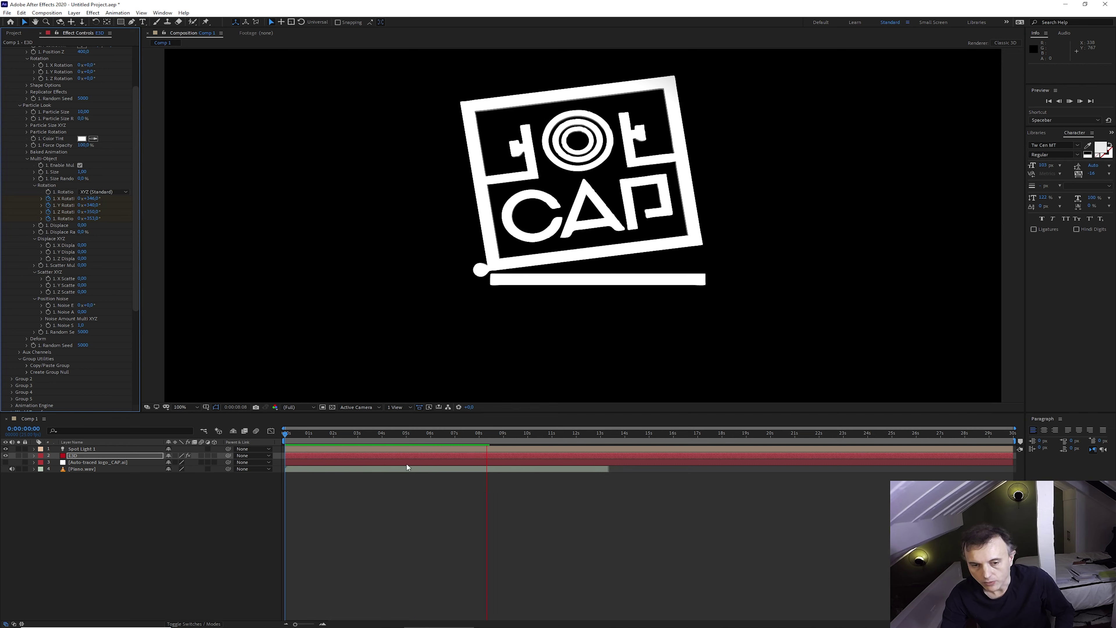
left_click(431, 438)
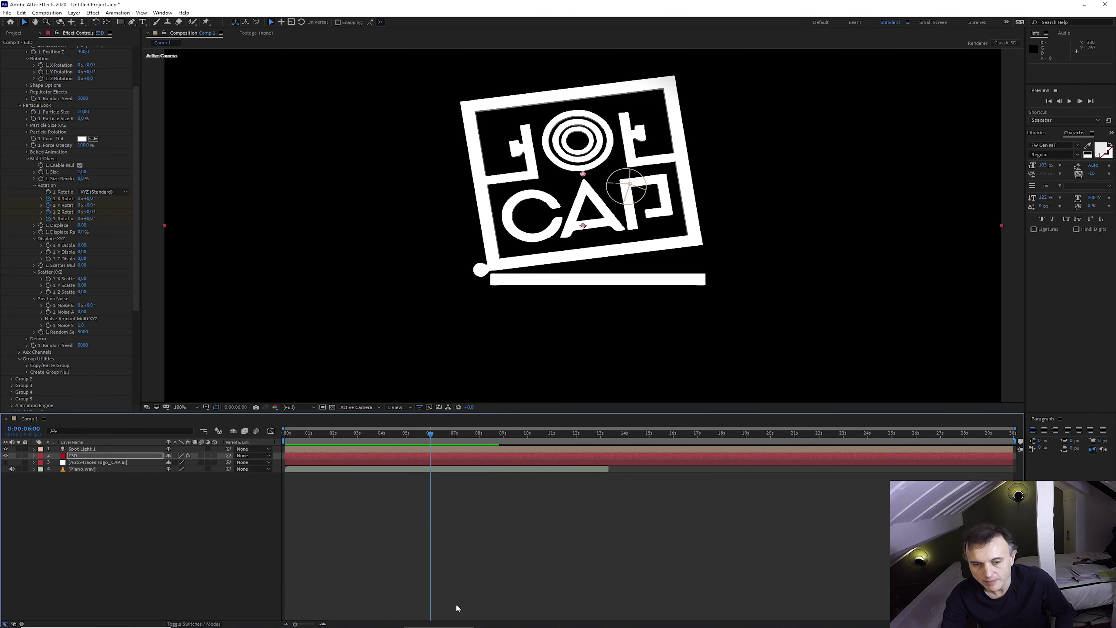
Reveal the E3D layer's keyframed properties and preview the motion from 0:00:04:10 past the final keyframes
left_click(71, 457)
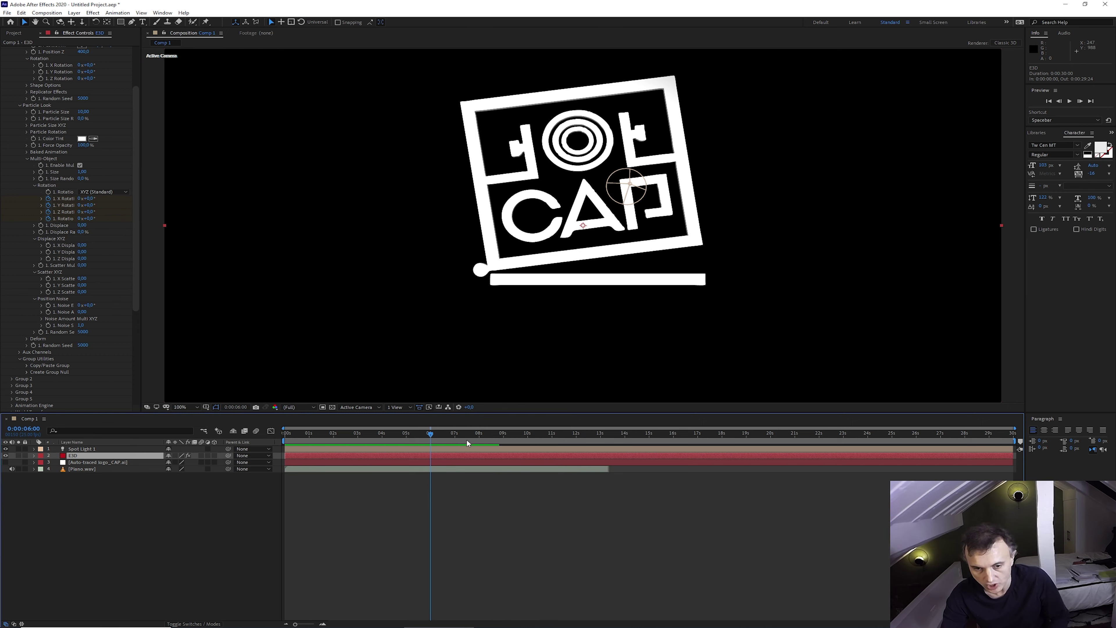
key("u")
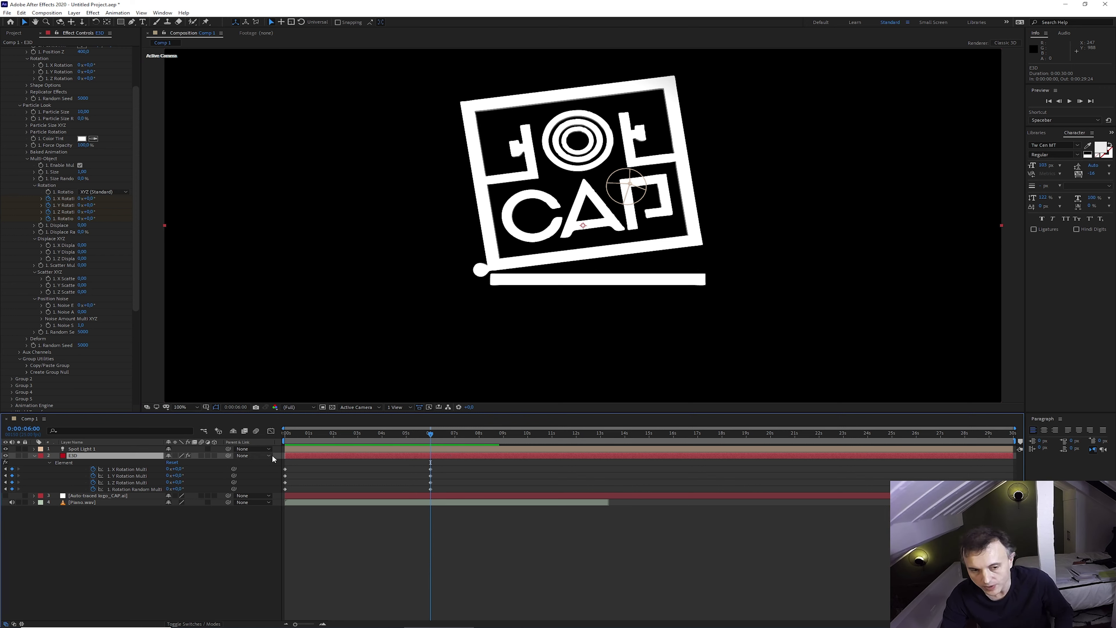
left_click(392, 433)
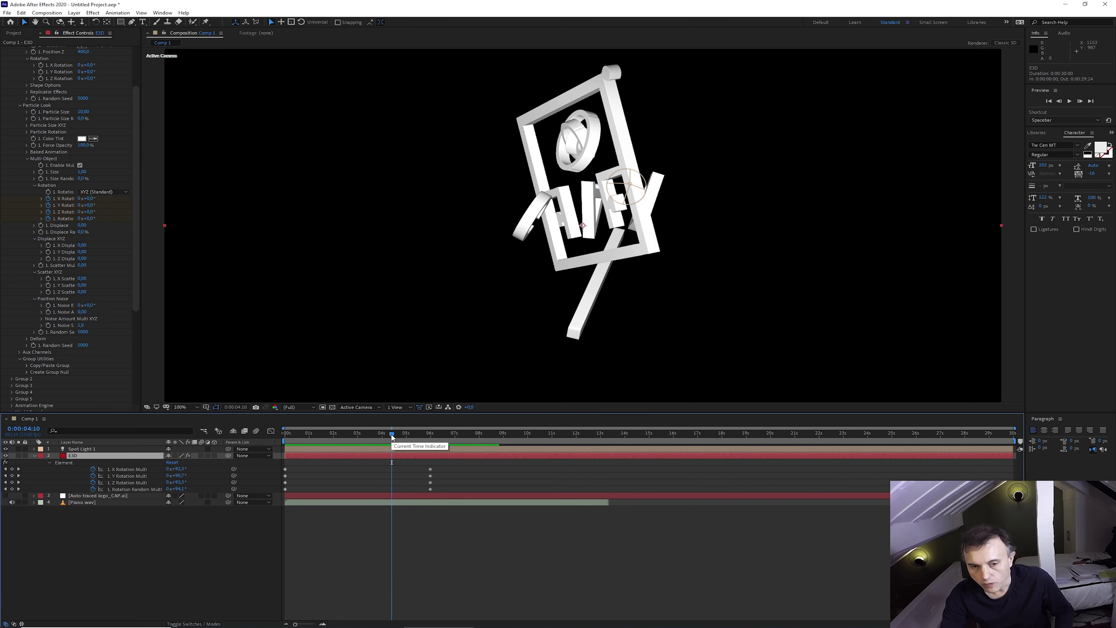
key("space")
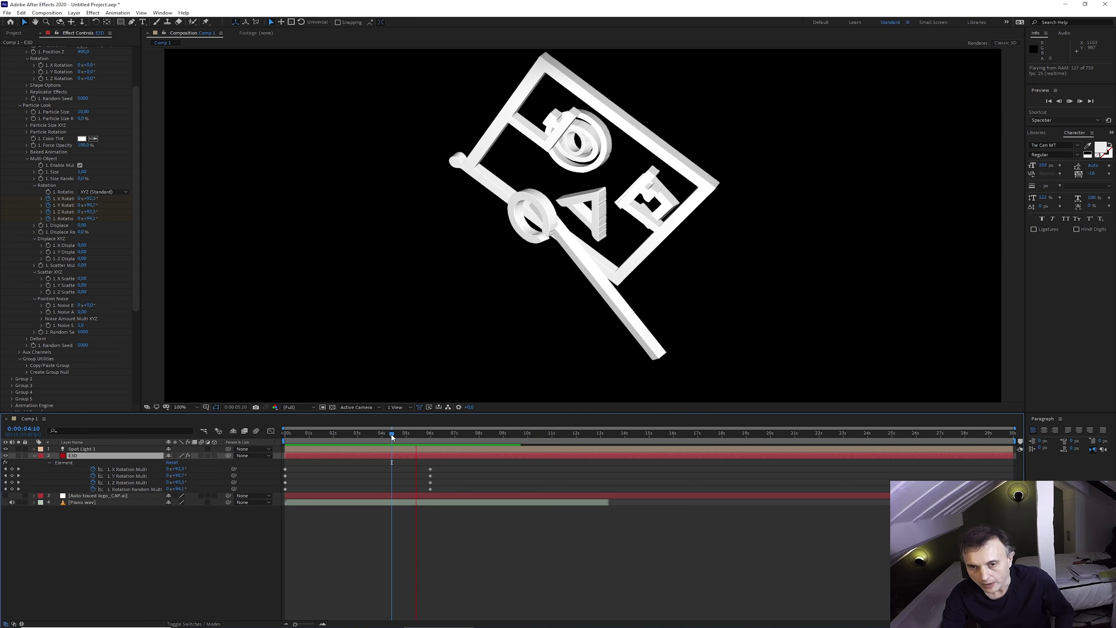
key("space")
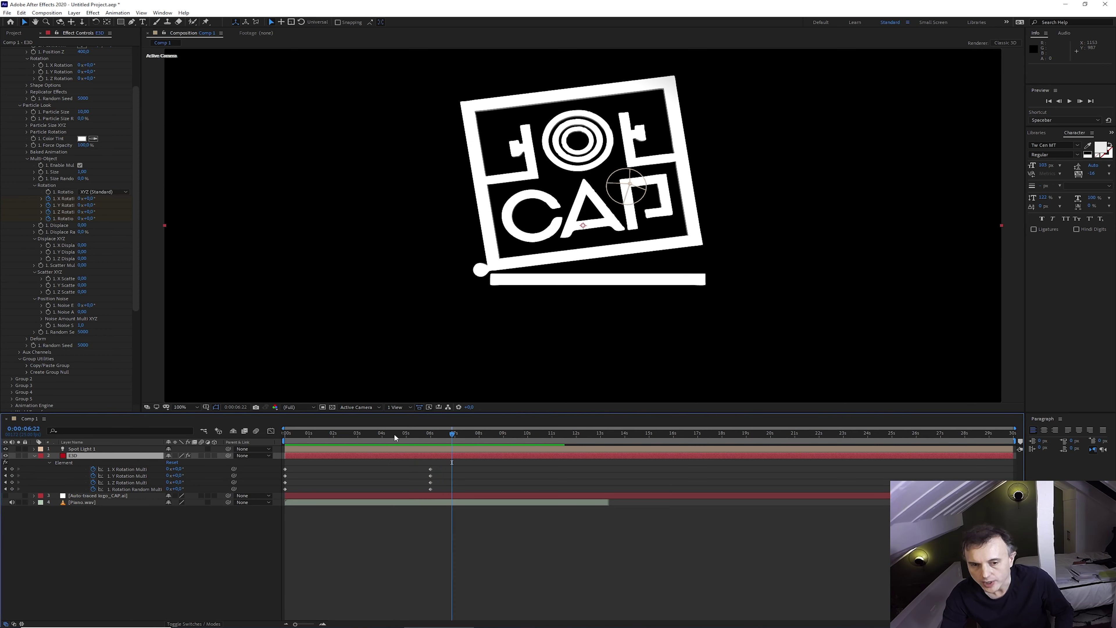
Select all Multi-Object rotation keyframes at 0 and 6 seconds and apply Easy Ease to them
left_click(429, 436)
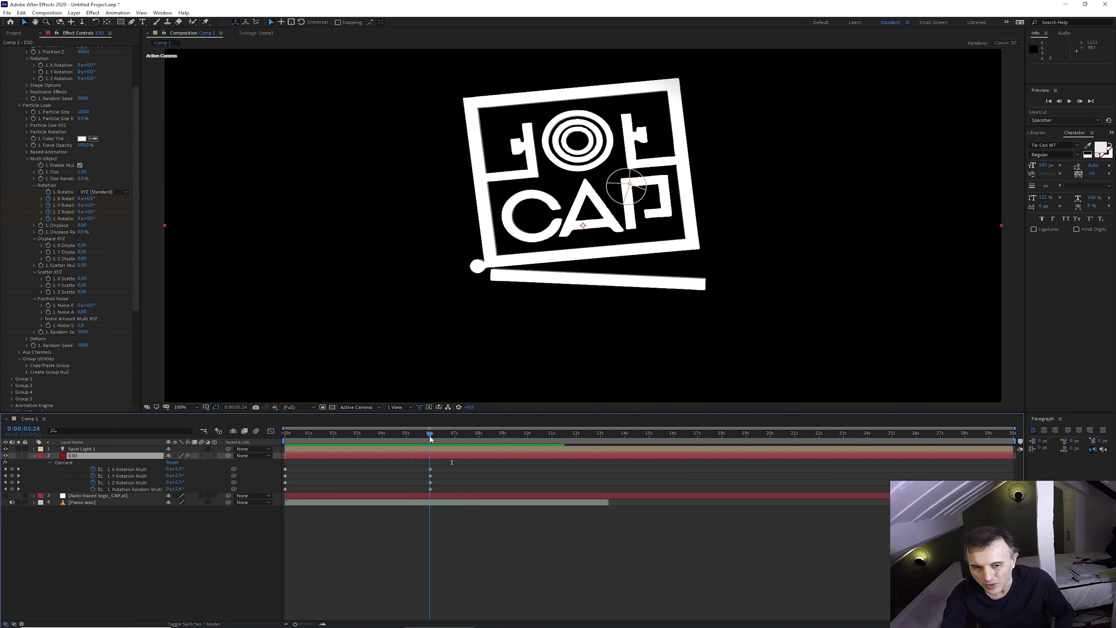
left_click(443, 473)
left_click_drag(424, 499, 245, 501)
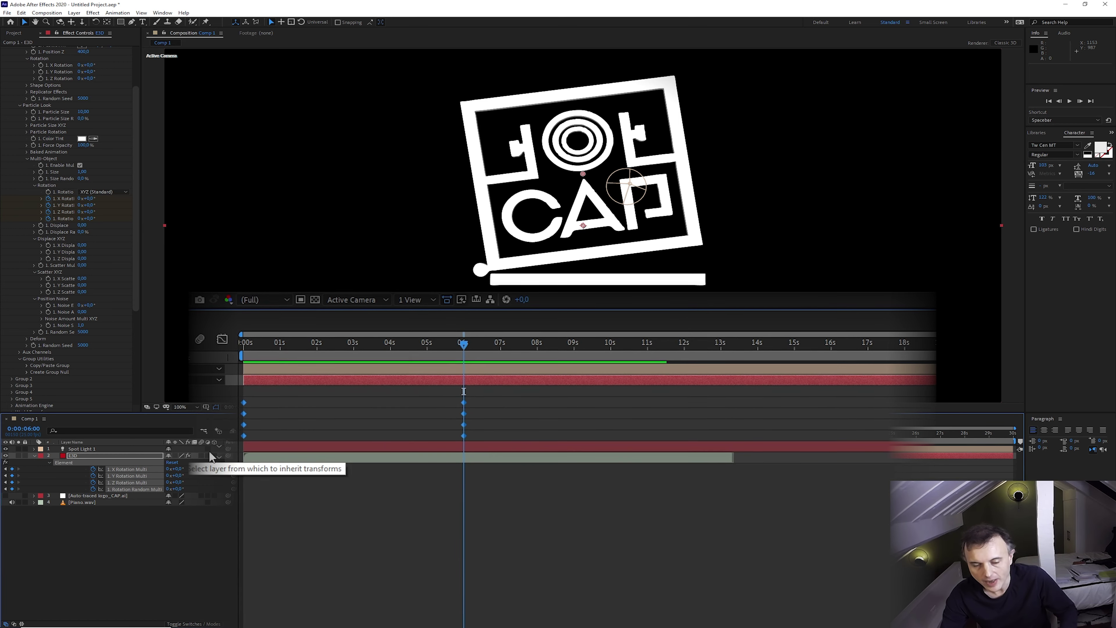
right_click(466, 424)
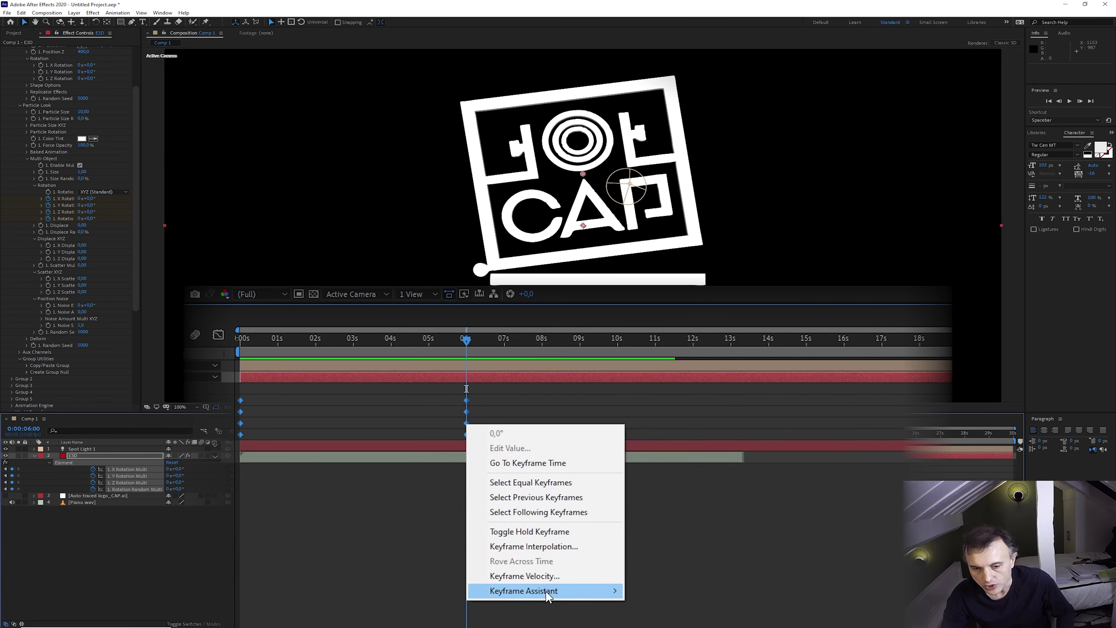
mouse_move(557, 593)
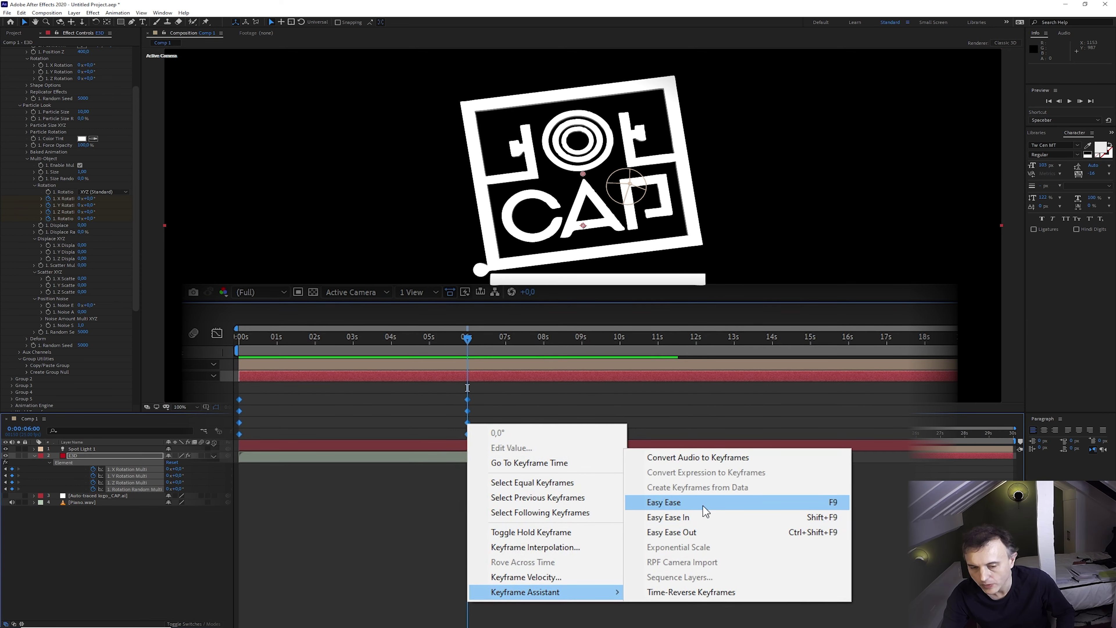
left_click(665, 503)
Check the eased rotation at 0:00:04:10 and return the playhead to the start of the composition
key("space")
left_click(406, 342)
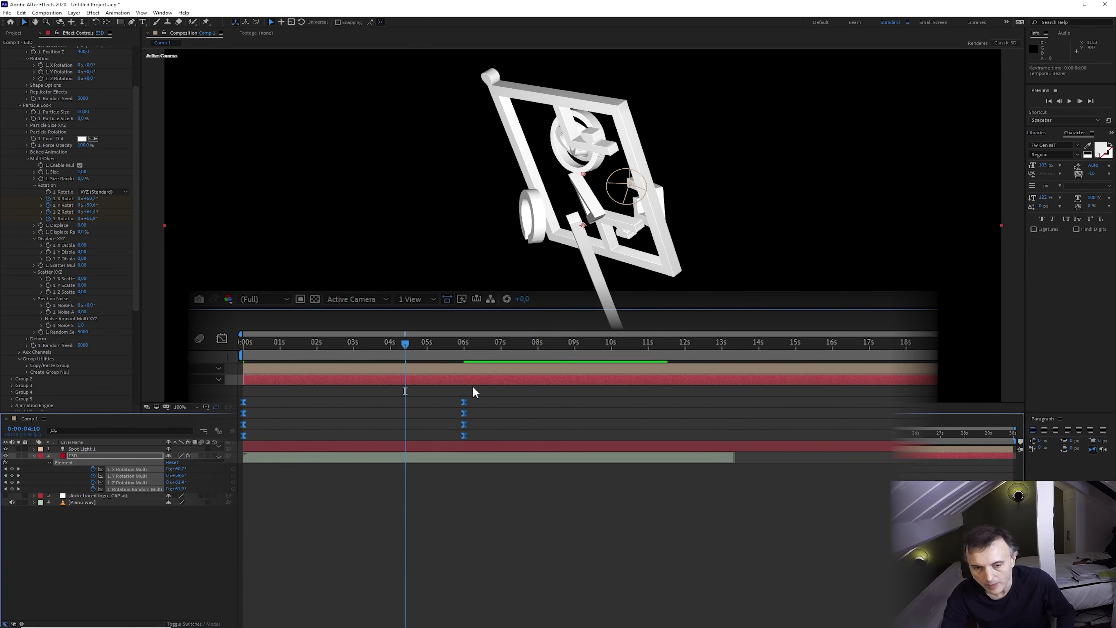
left_click(269, 348)
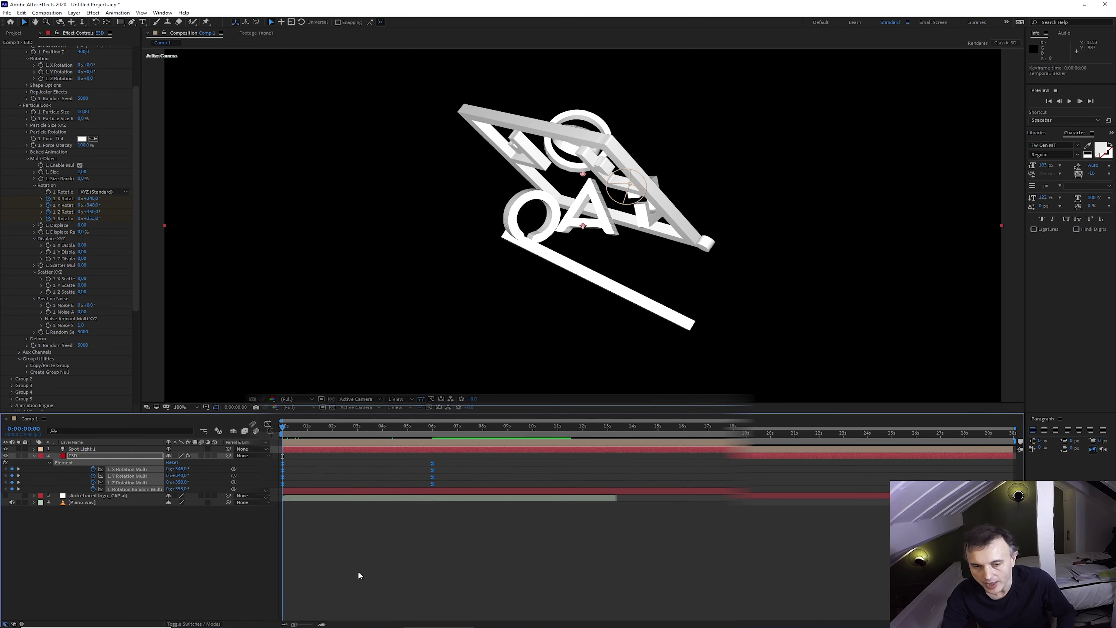
Play the animation to 0:00:08:12 and place the text "Club Audiovisuel de Paris" beneath the bar of the logo
key("space")
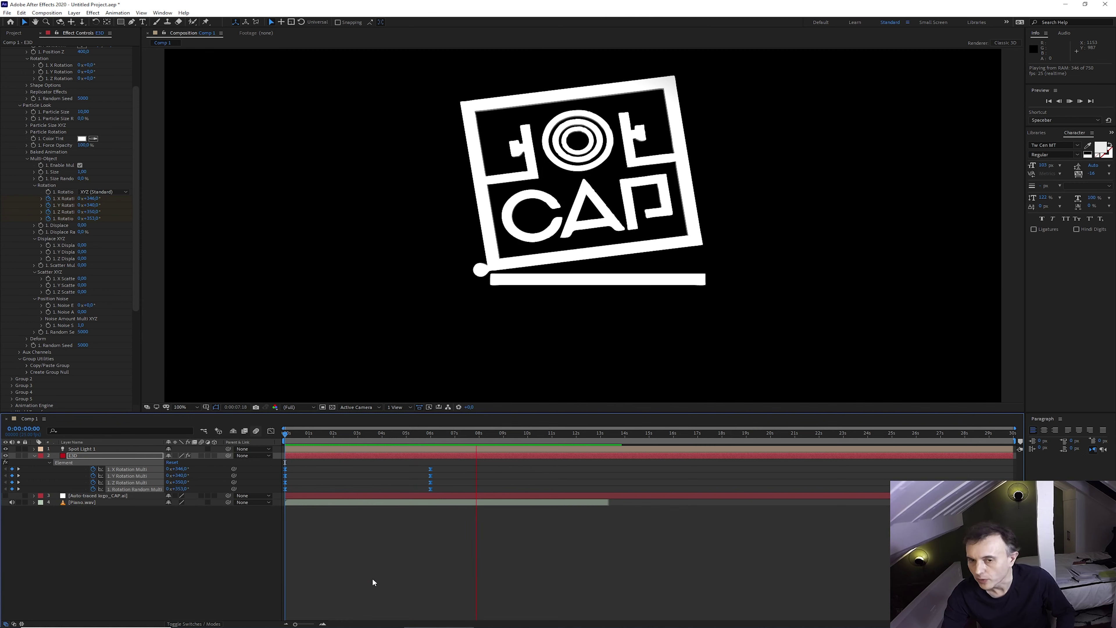
key("space")
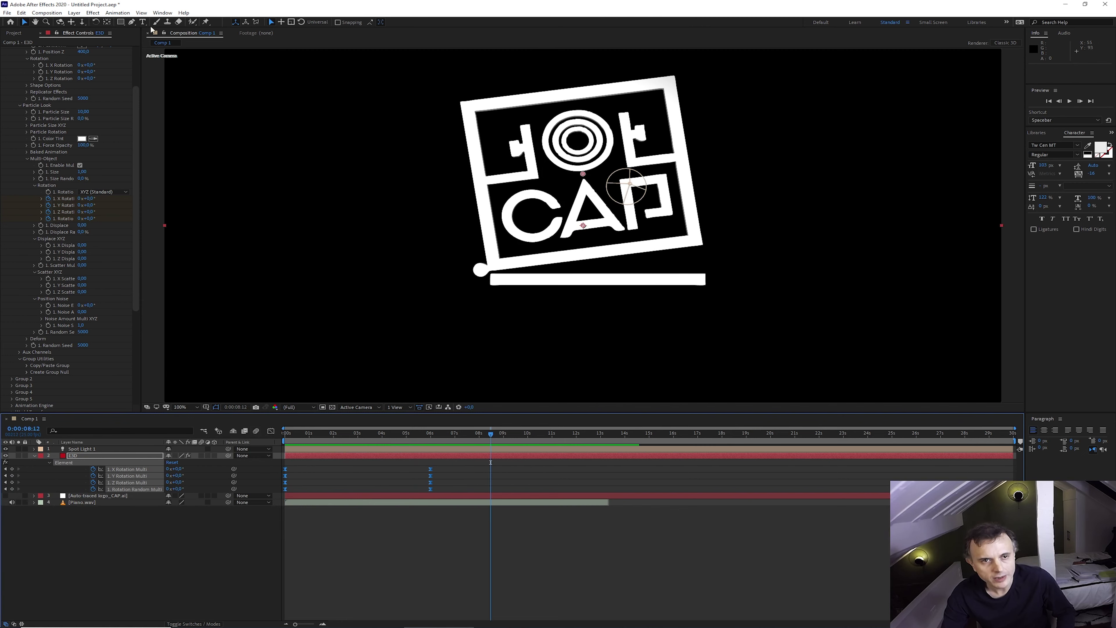
left_click(142, 22)
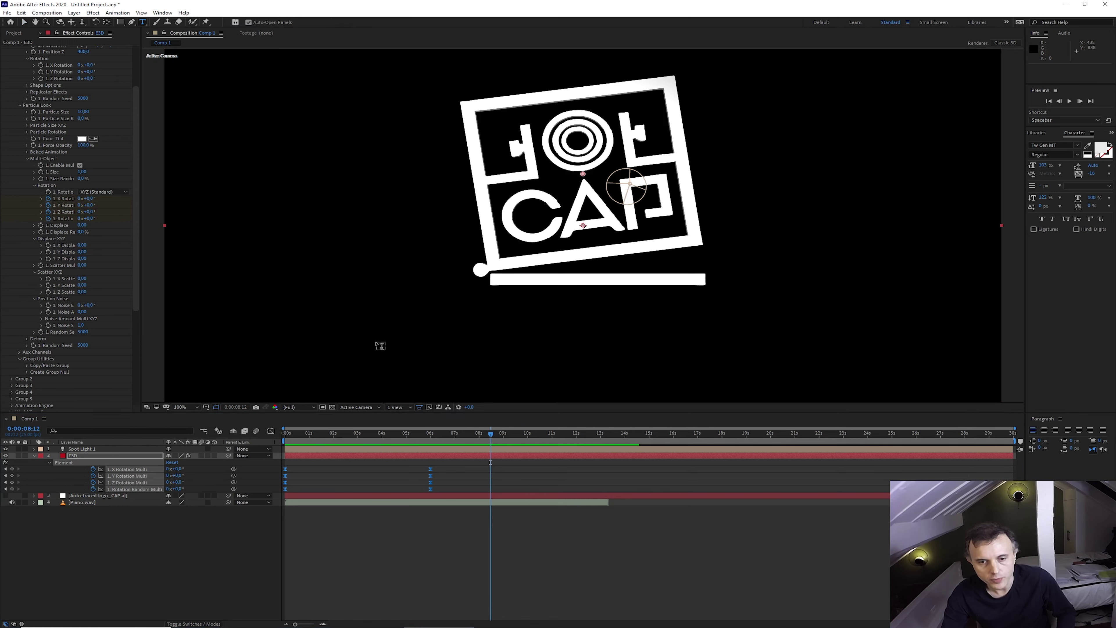
left_click(380, 338)
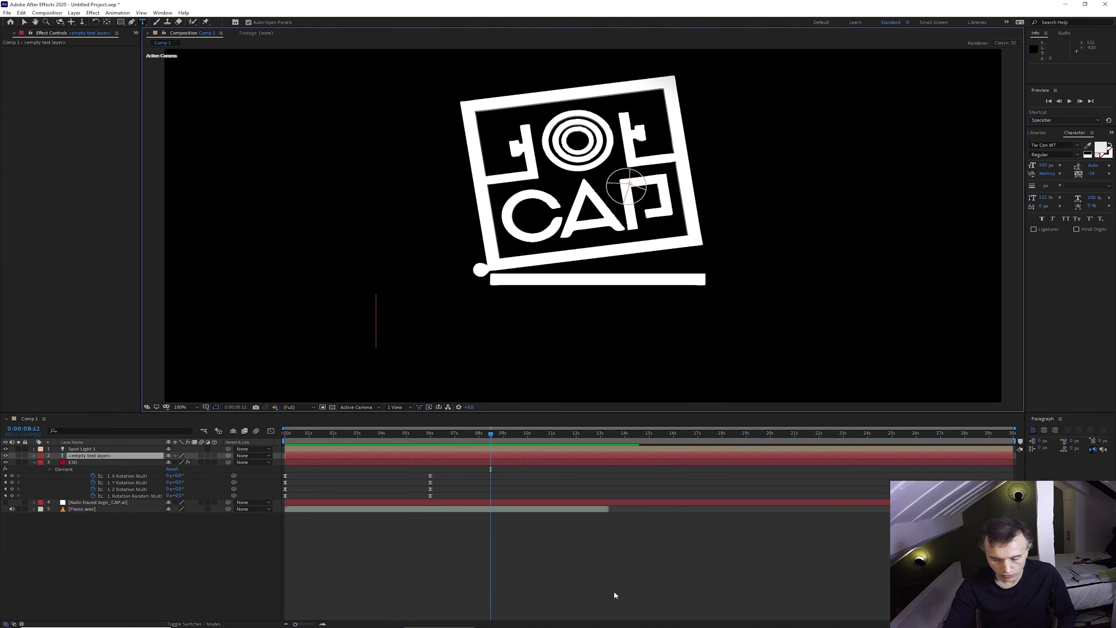
type("Club a")
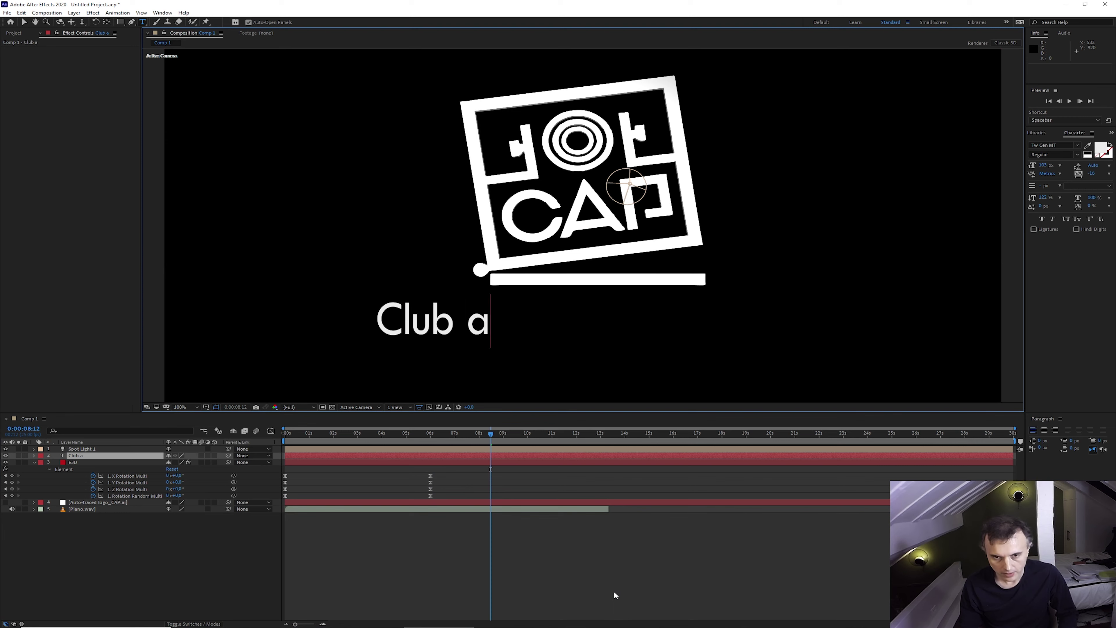
type("DU")
key("BackSpace")
key("BackSpace")
key("BackSpace")
type("Audiovisuel")
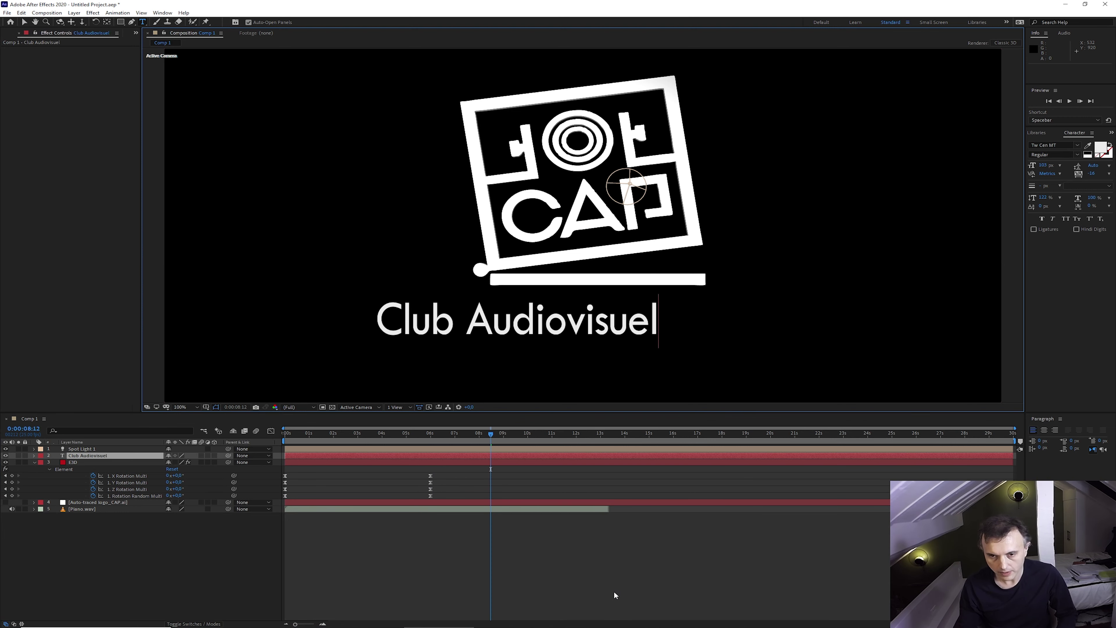
type(" de Paris")
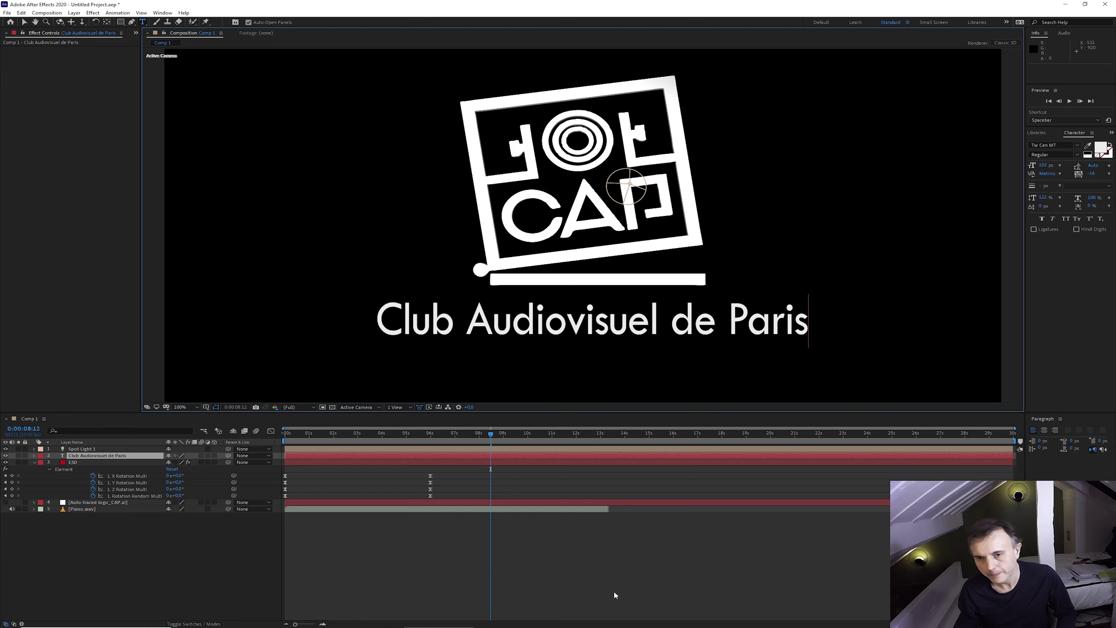
left_click(24, 21)
left_click_drag(605, 320, 624, 335)
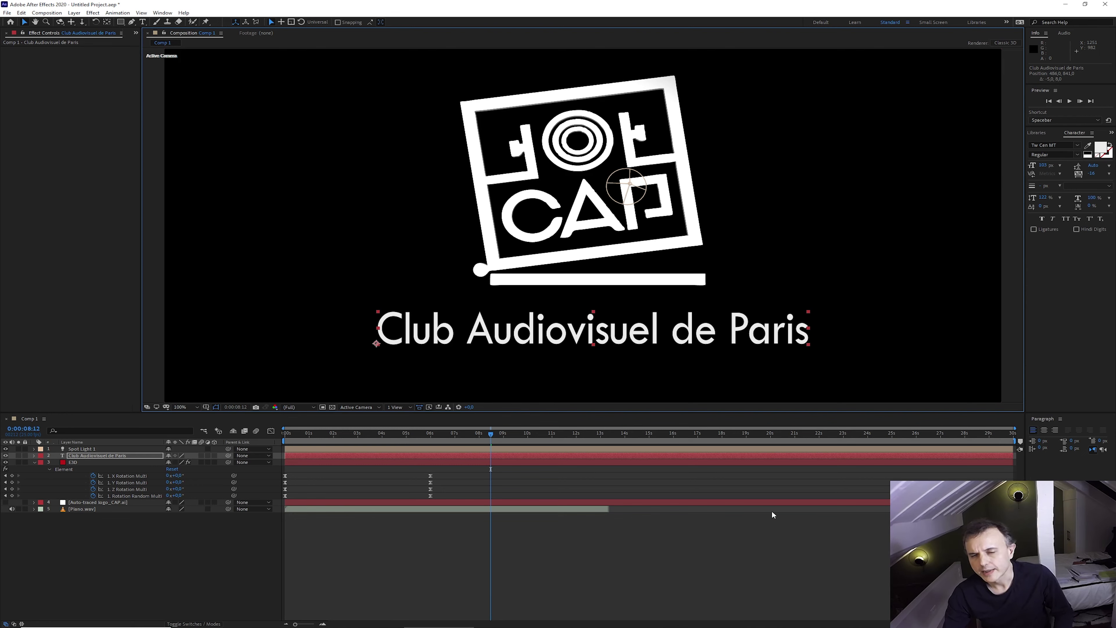
Shift the "Club Audiovisuel de Paris" layer in time so it starts at 0:00:05:23, near the final rotation keyframes
key("Home")
key("space")
key("space")
key("space")
key("space")
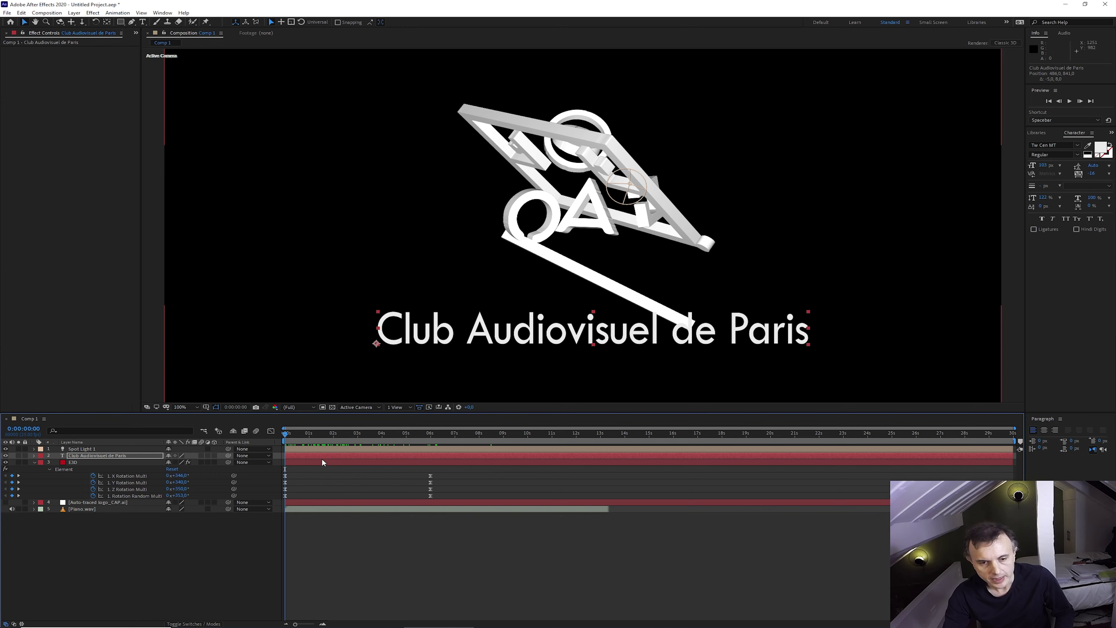
left_click_drag(324, 454, 295, 437)
left_click(430, 434)
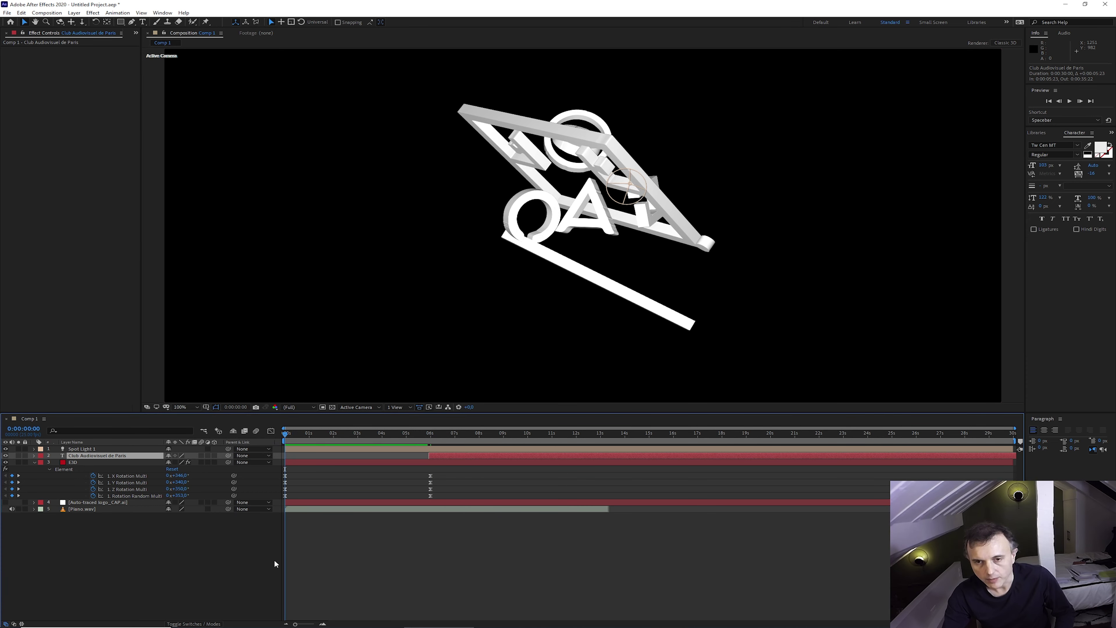
Preview the logo animation with the delayed text and return the playhead to the start of the composition
key("space")
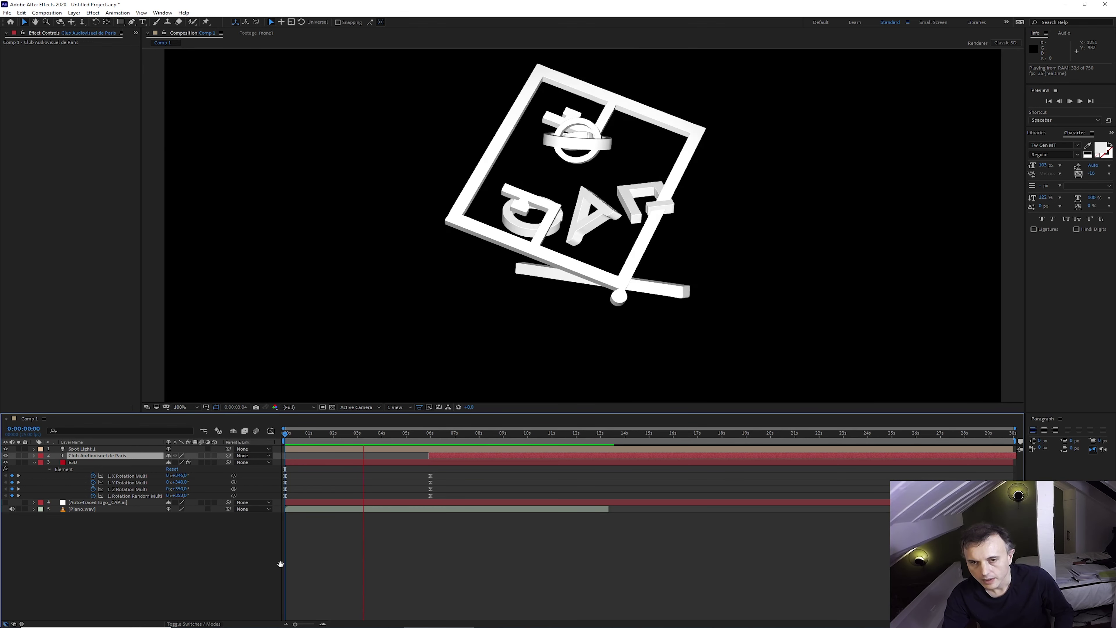
key("space")
left_click_drag(301, 432, 276, 435)
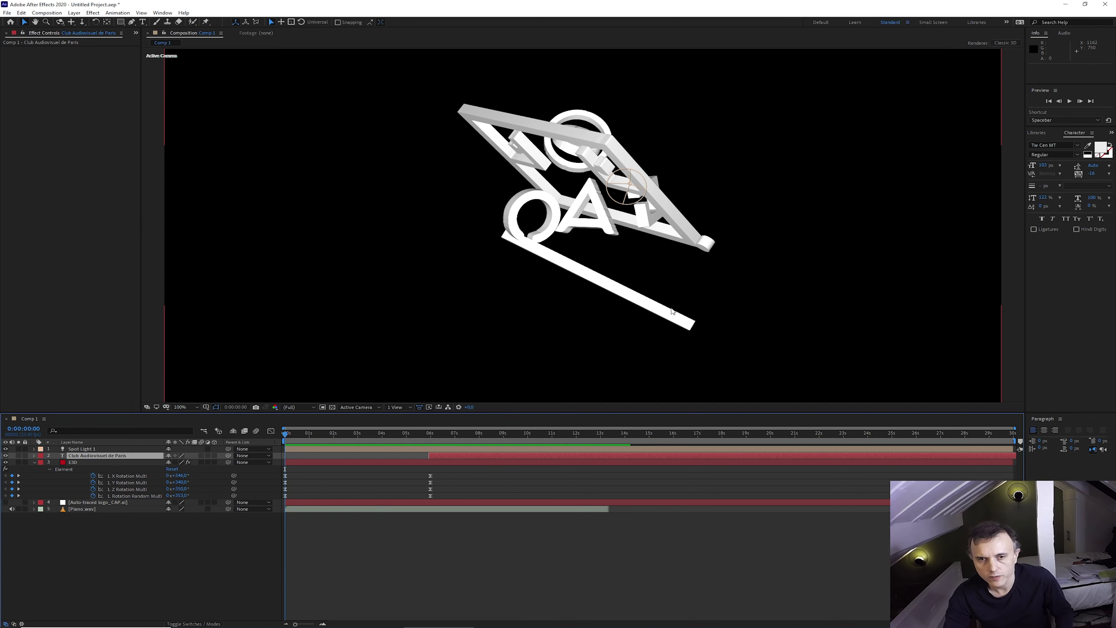
left_click(117, 13)
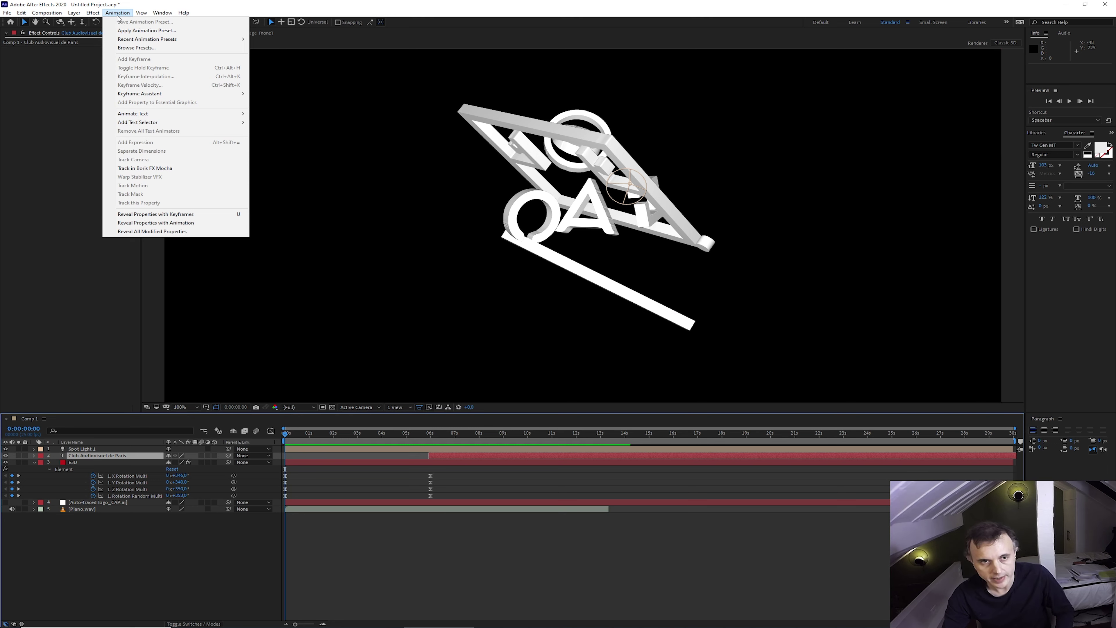
mouse_move(163, 13)
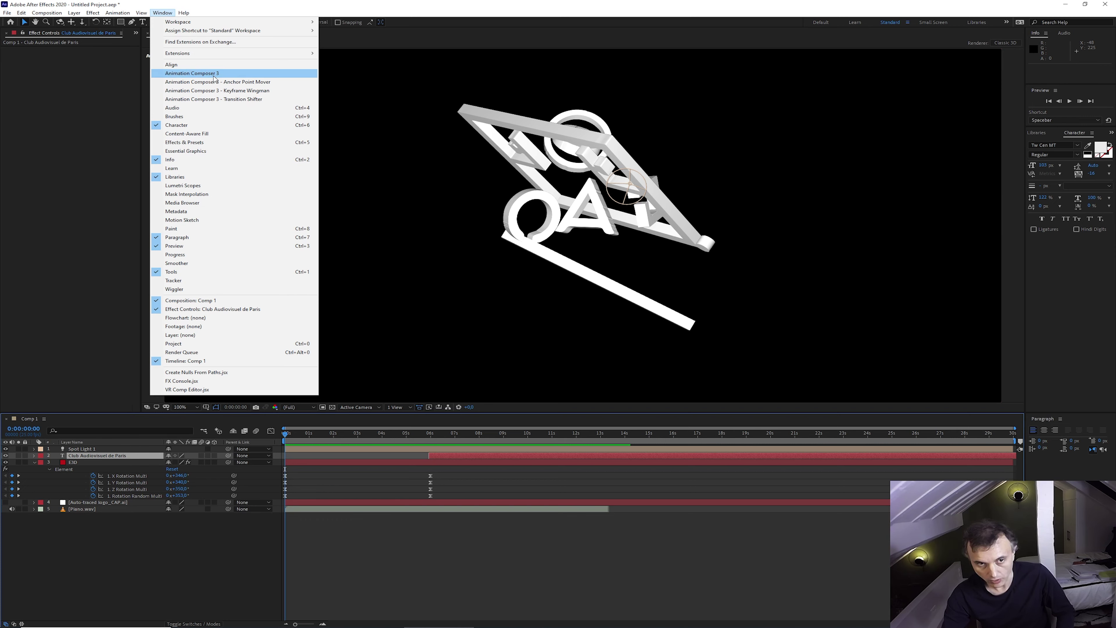
left_click(256, 4)
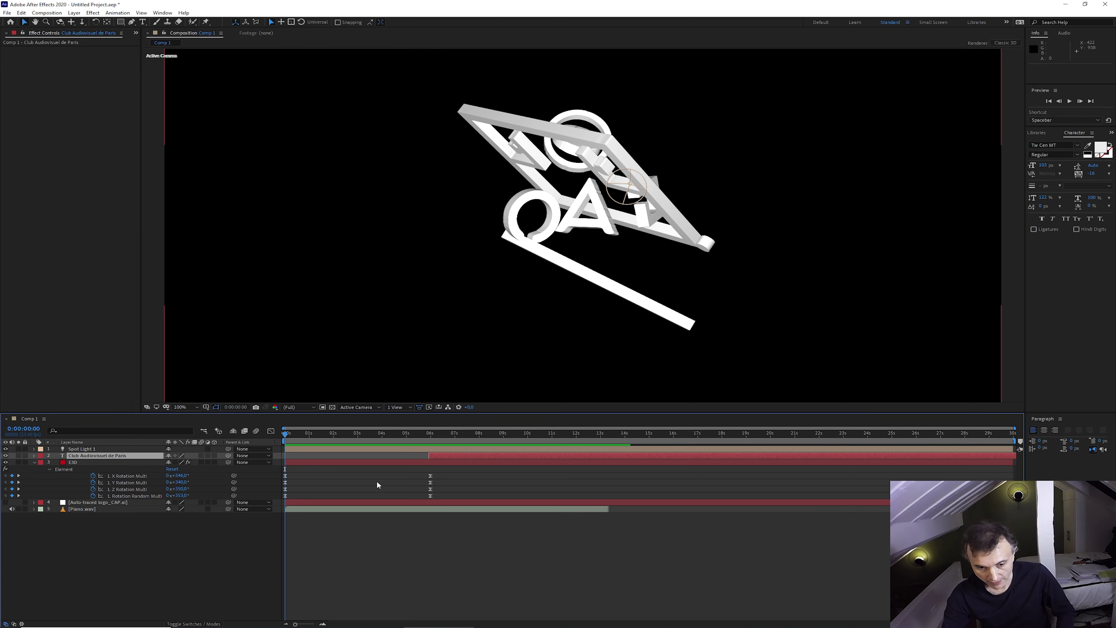
Switch to the browser, open Mister Horse's Animation Composer page from the search results, and download the Windows installer
mouse_move(279, 623)
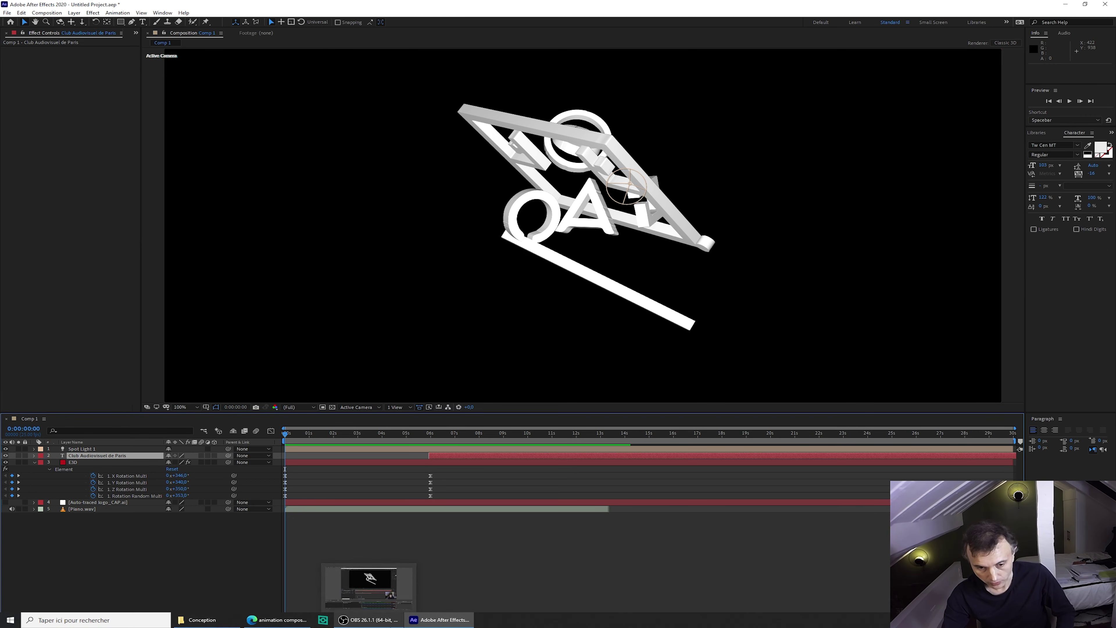
left_click(281, 624)
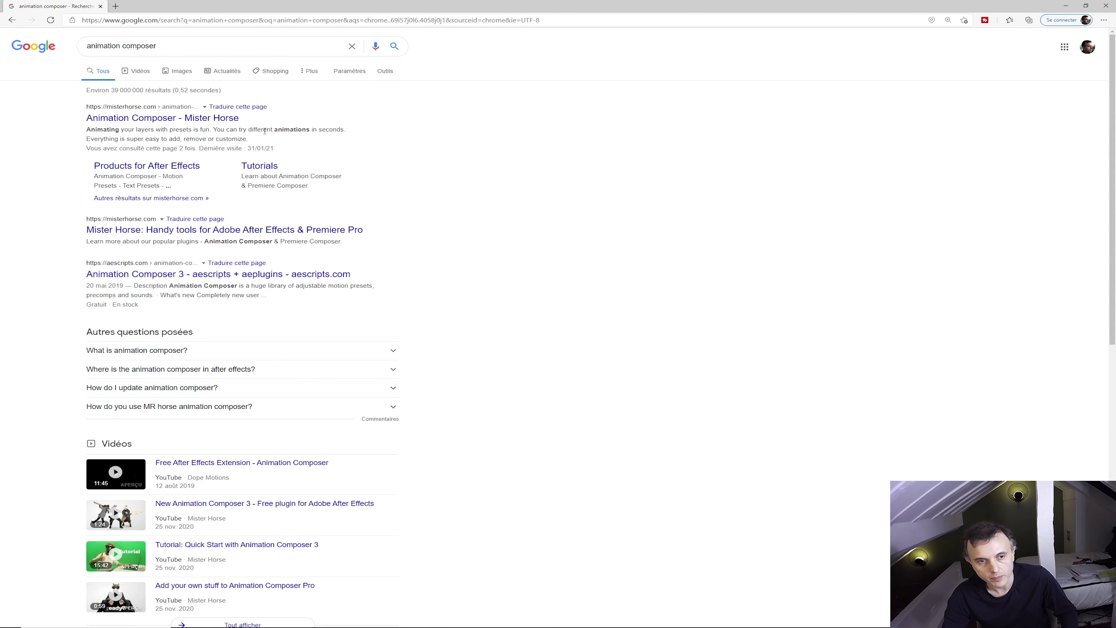
left_click(161, 125)
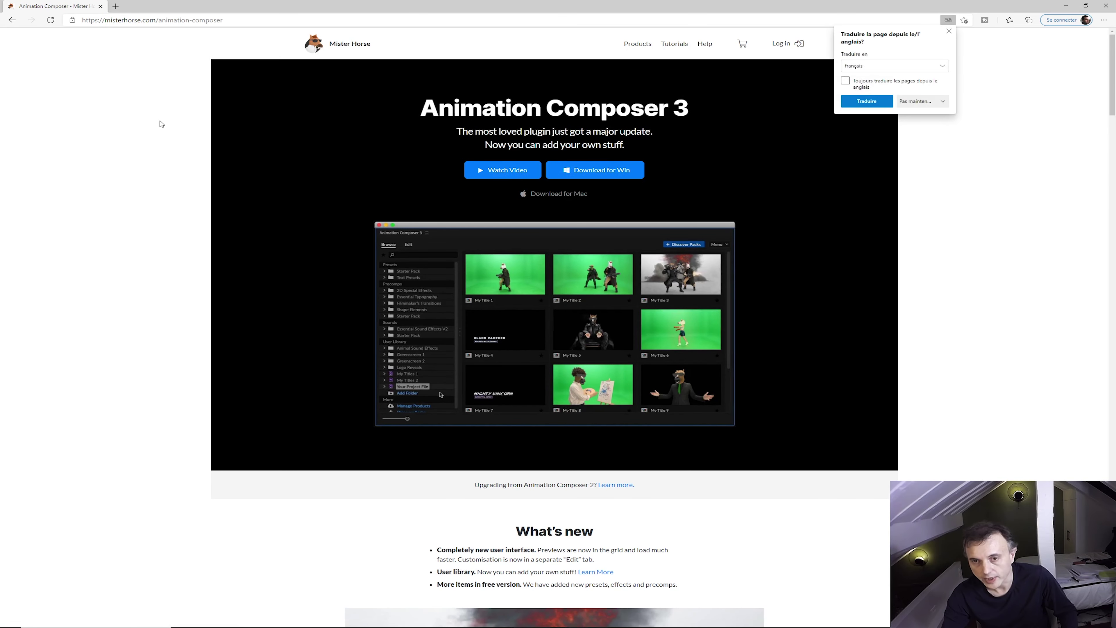
left_click(606, 174)
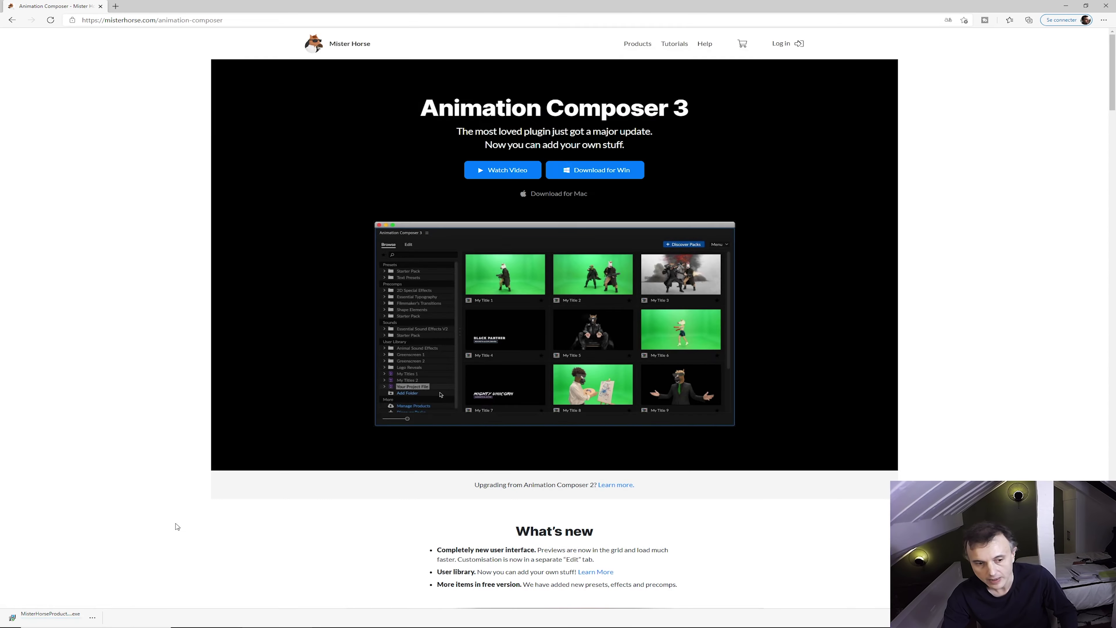
left_click(645, 59)
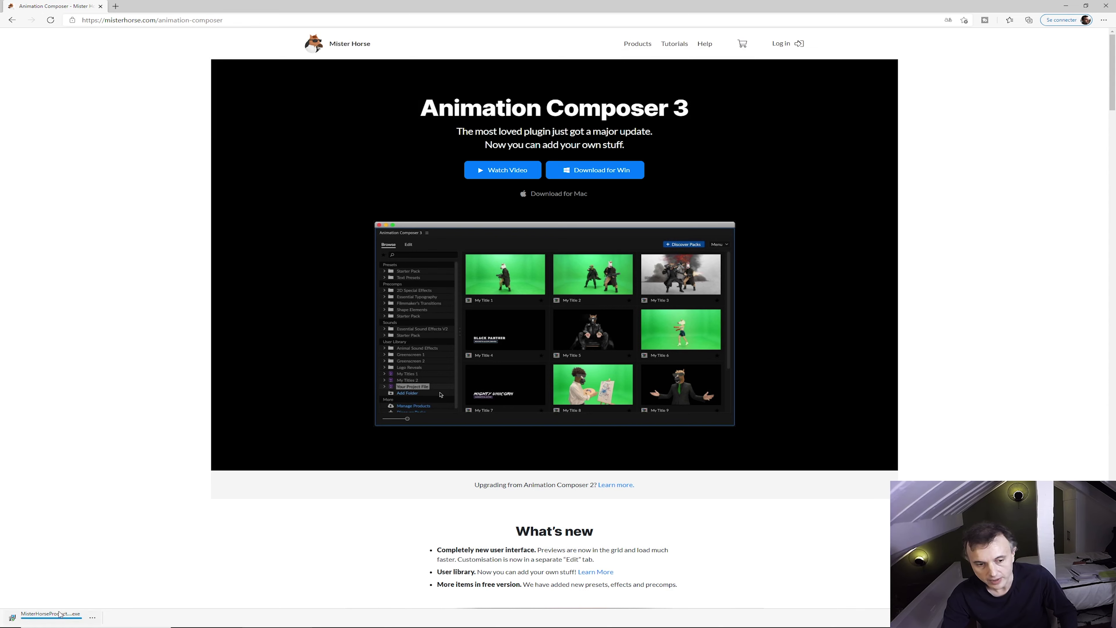
left_click(48, 620)
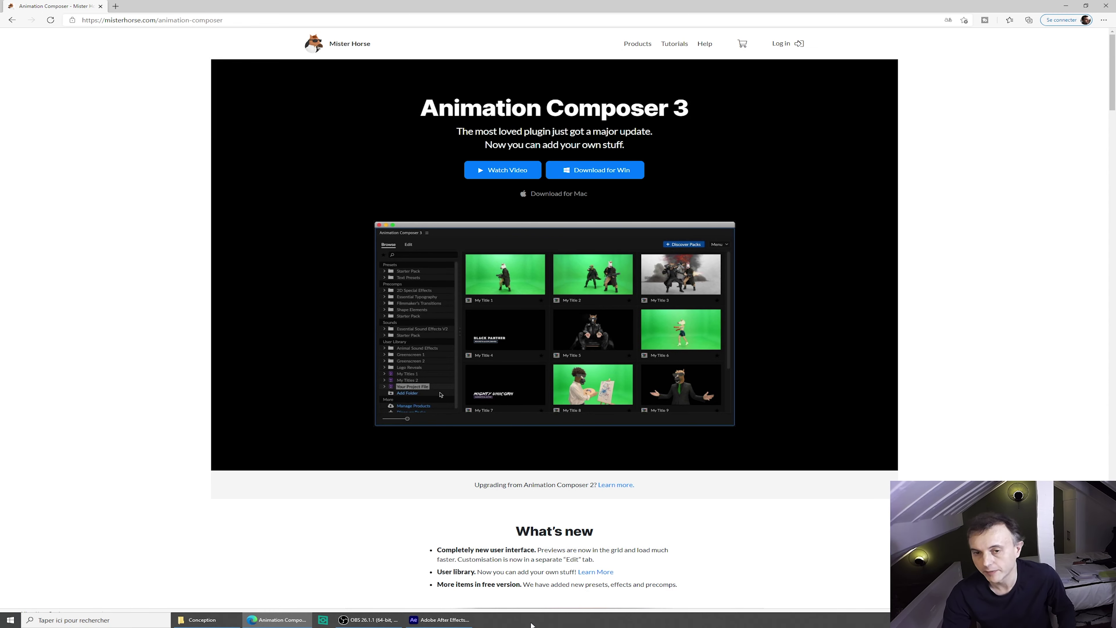
Switch back to After Effects and open the Animation Composer 3 panel
mouse_move(447, 624)
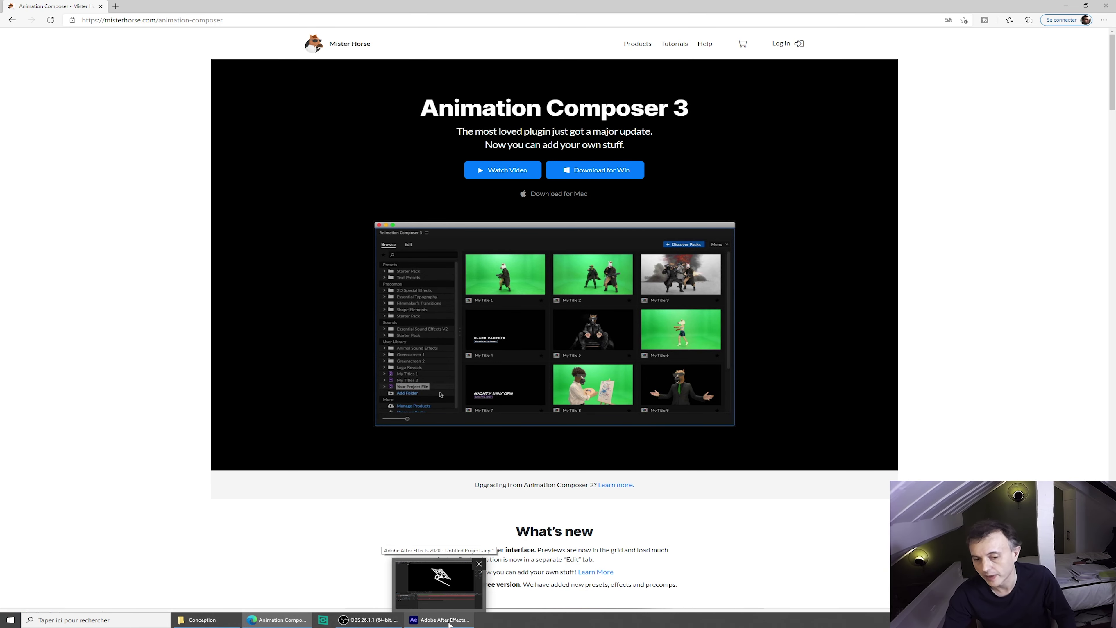
left_click(448, 623)
left_click(162, 13)
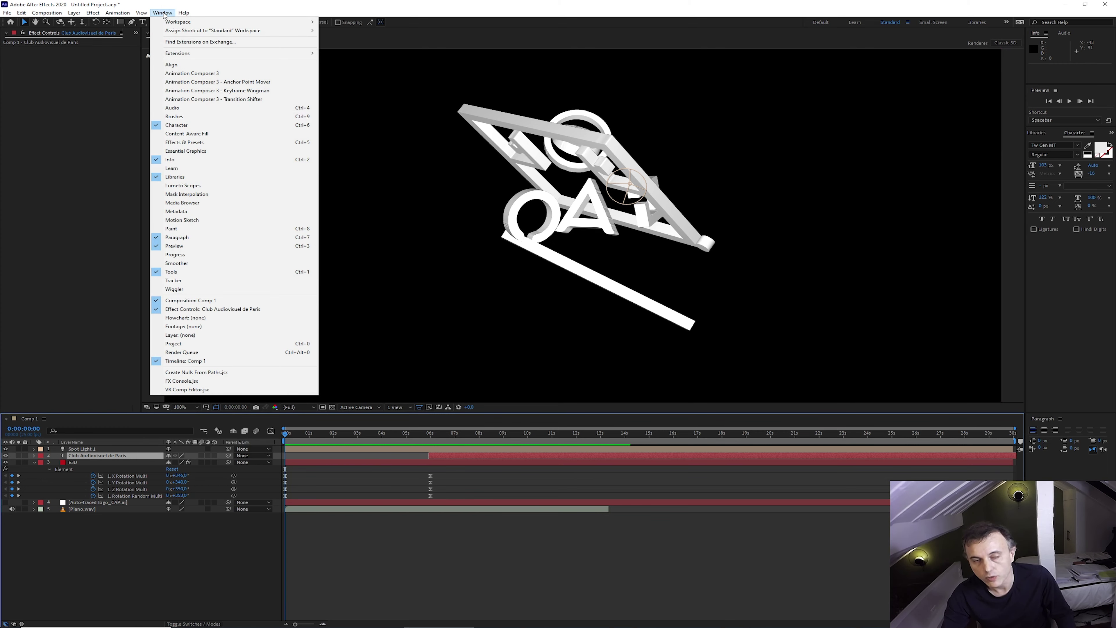
double_click(172, 15)
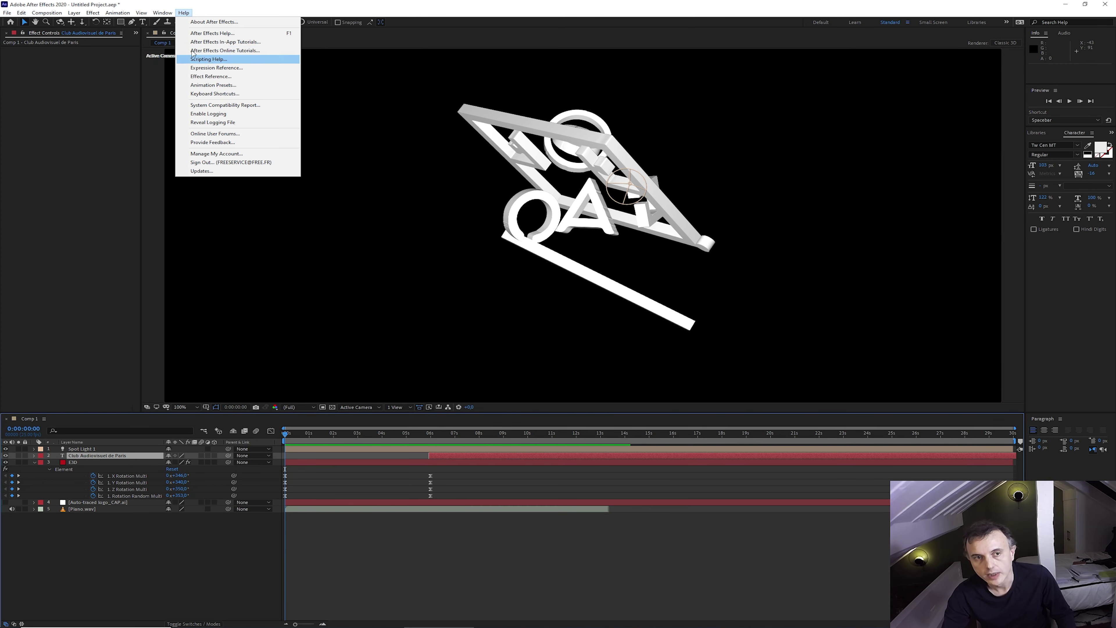
left_click(199, 74)
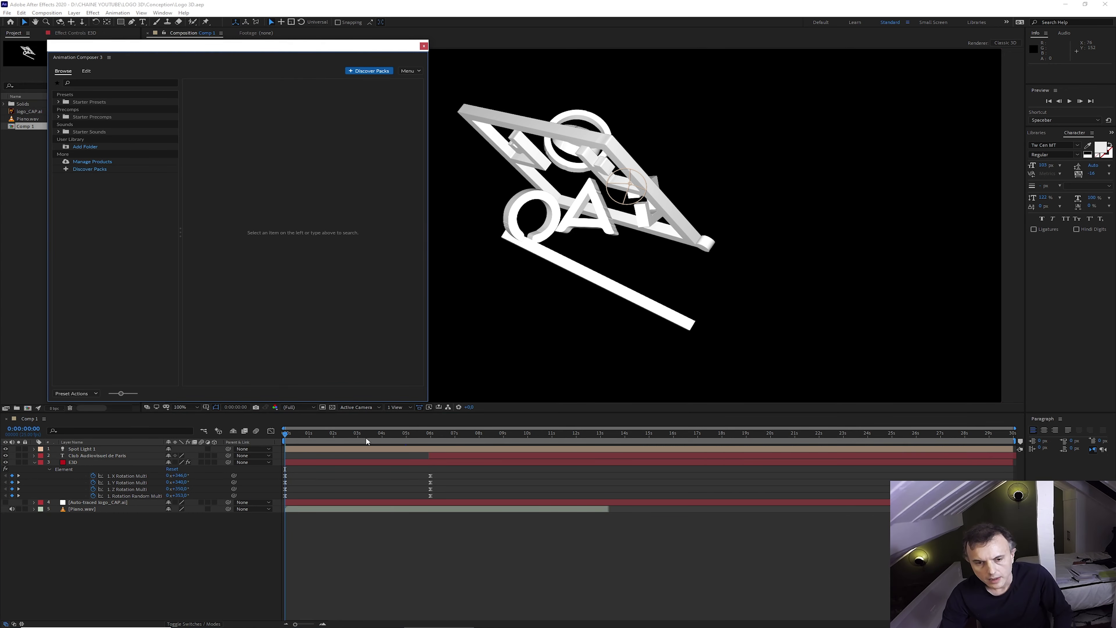
Apply the 2D-layer starter transition Ease Position & Rotate & Scale, Bottom variant, to the E3D layer as an In animation and preview it
left_click(84, 464)
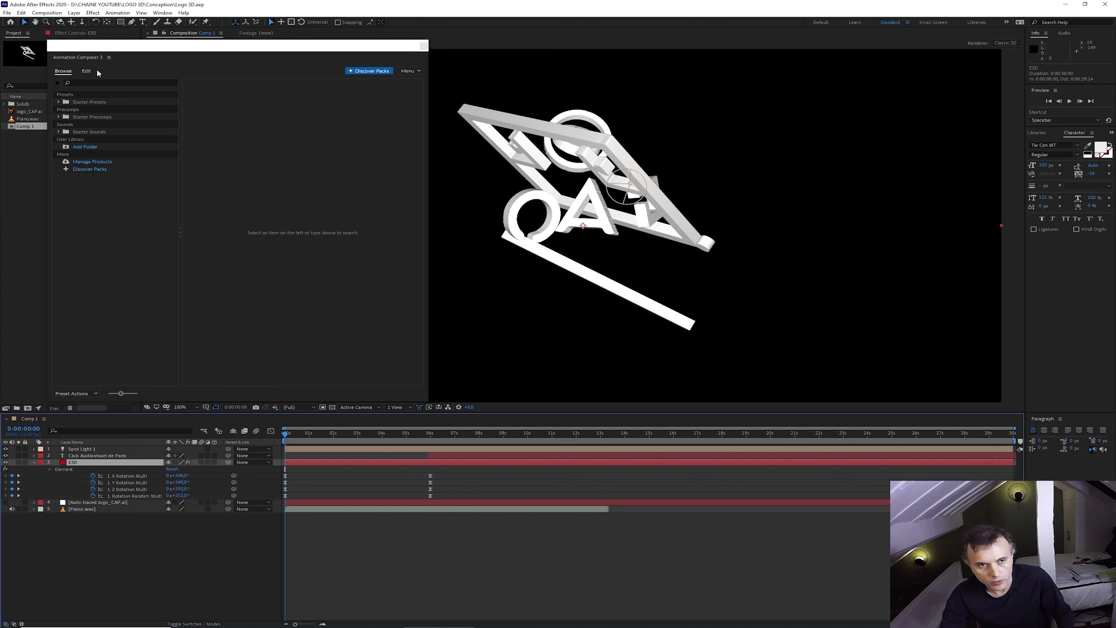
left_click(58, 101)
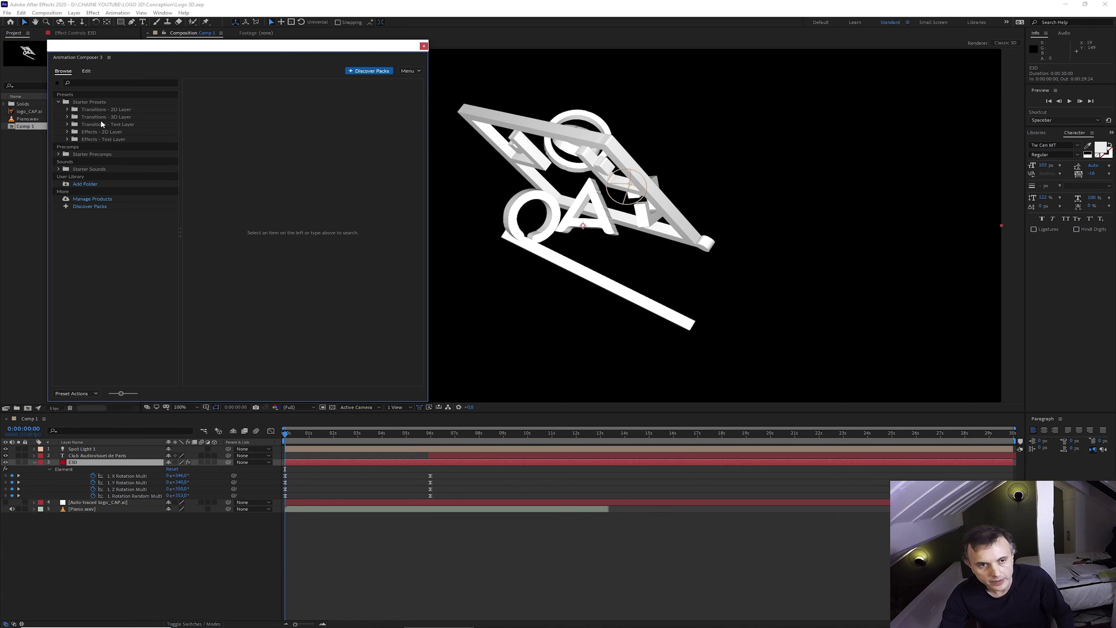
left_click(67, 110)
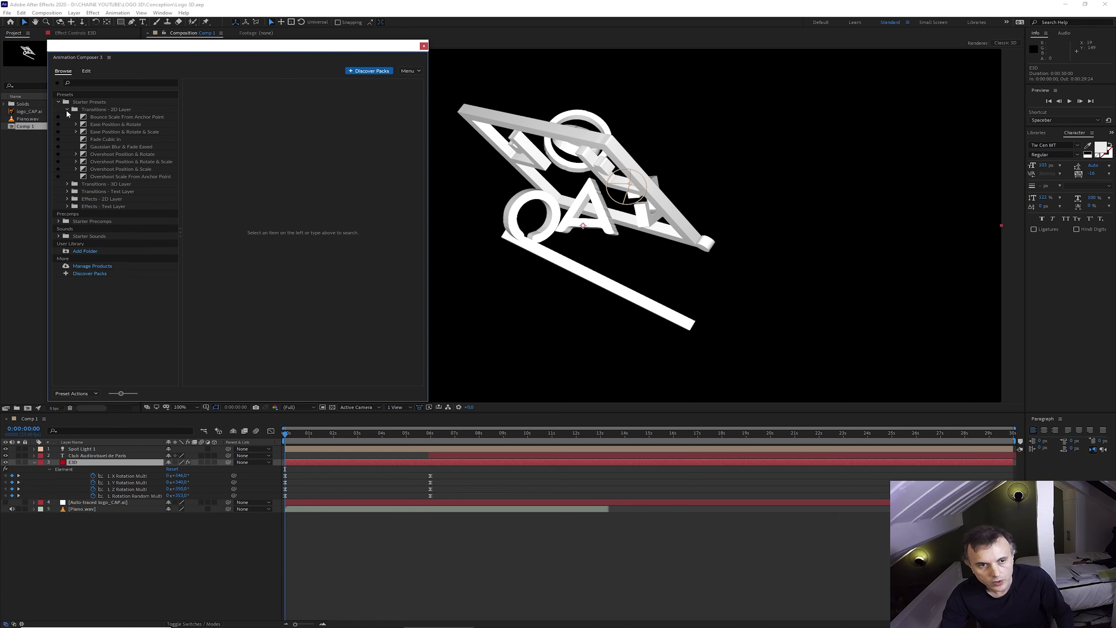
left_click(112, 127)
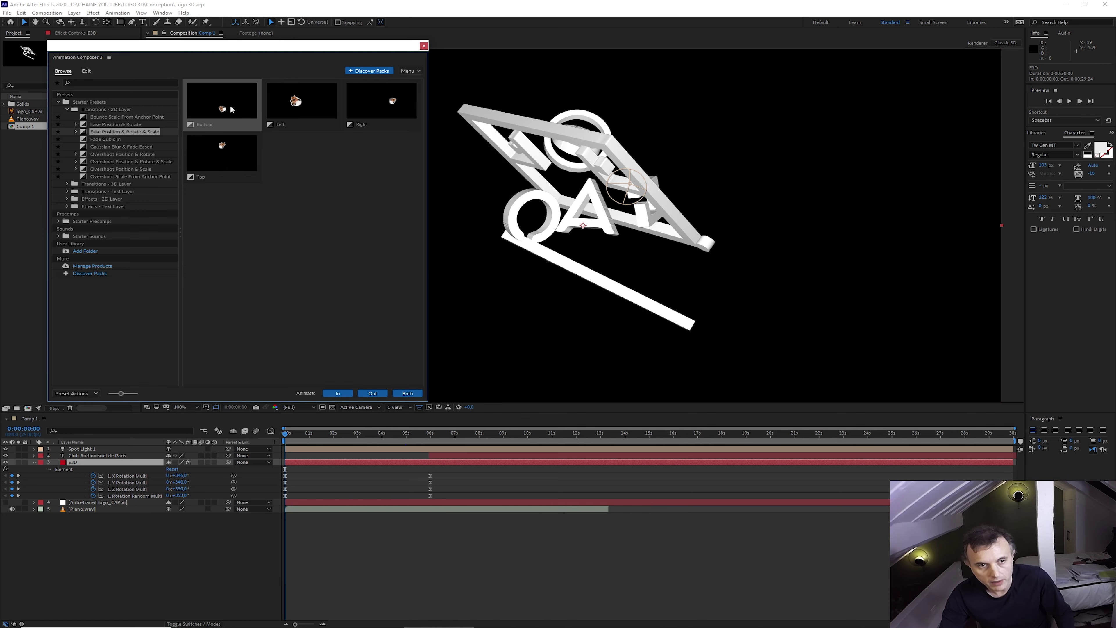
left_click(338, 393)
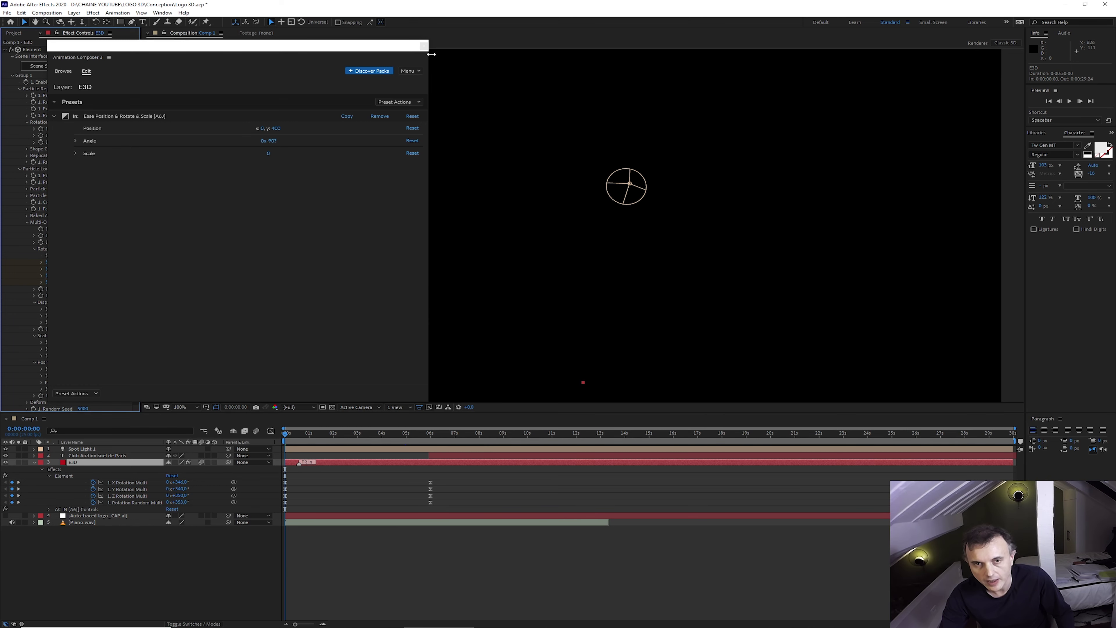
left_click(420, 47)
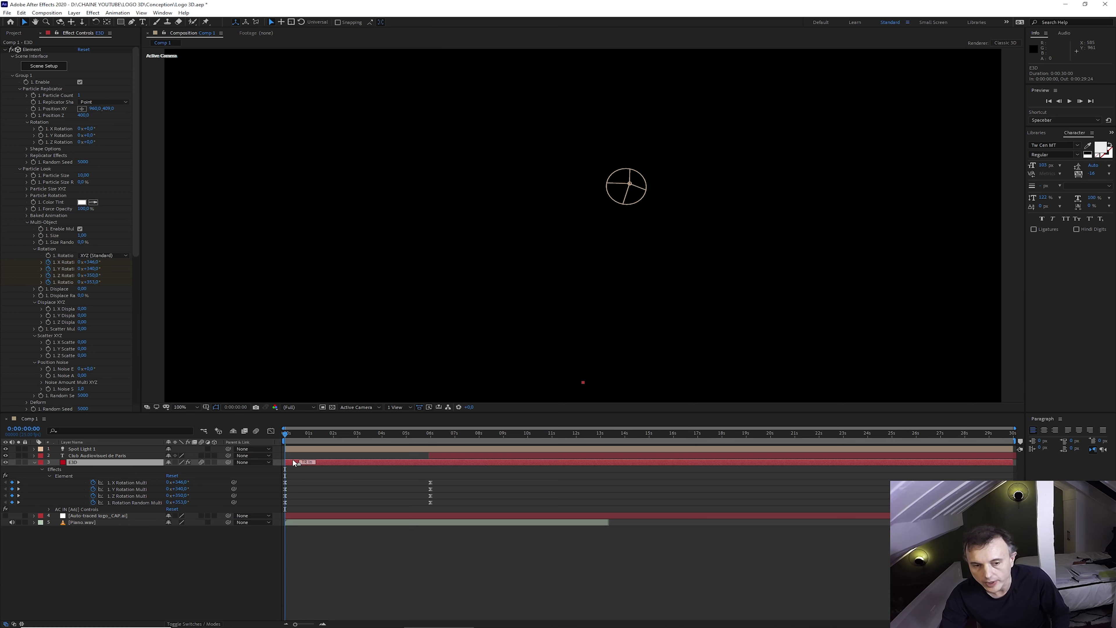
key("space")
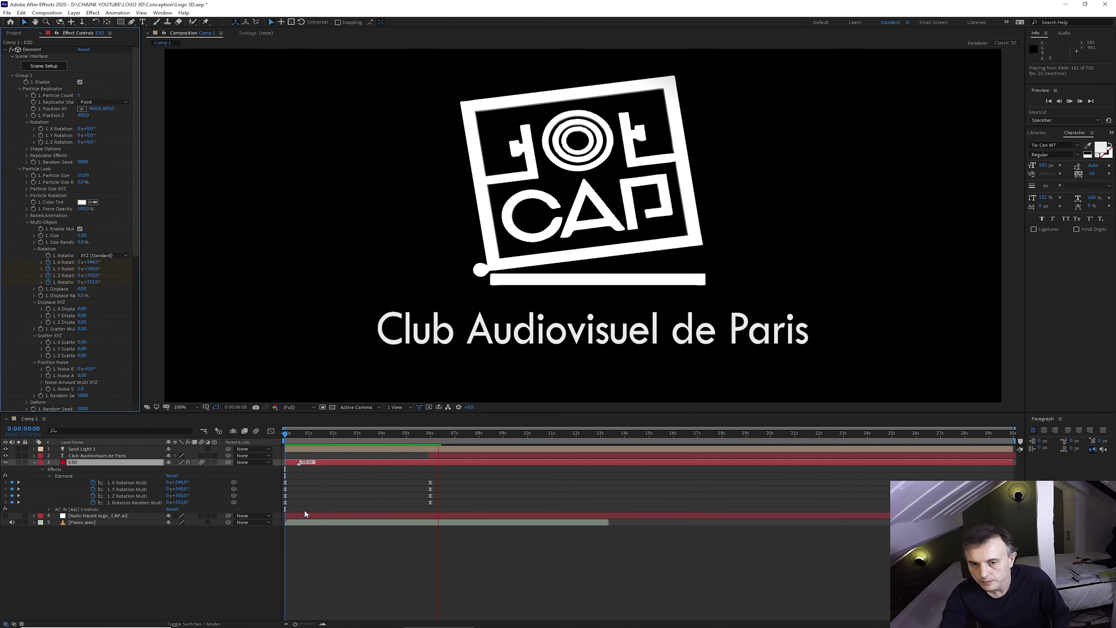
key("space")
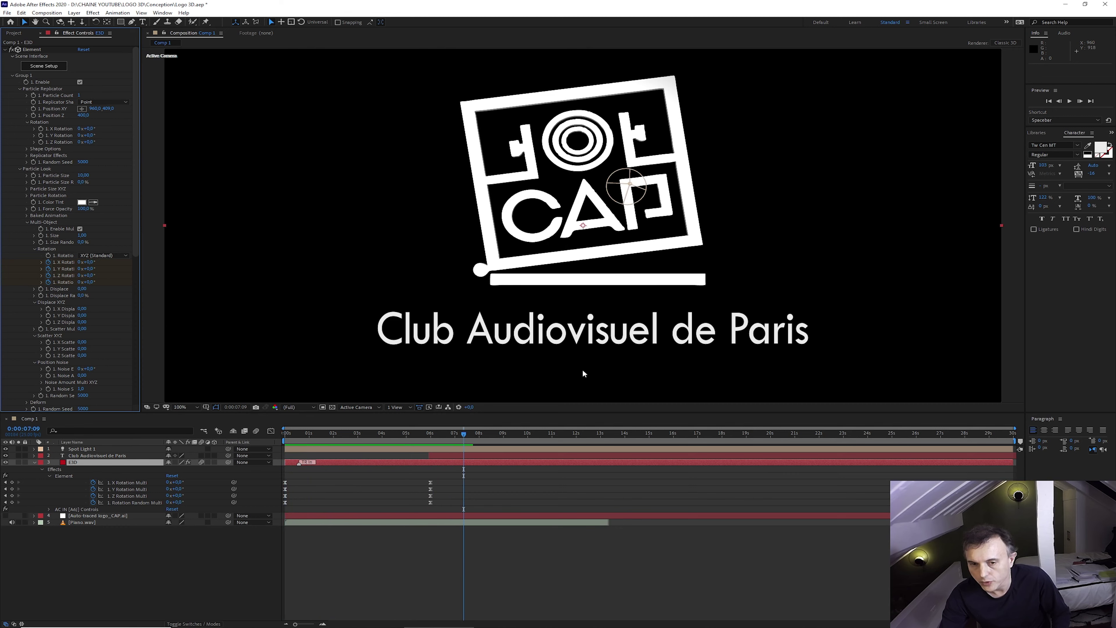
Apply the text-layer starter transition Fade Characters Together, From End variant, to the club title layer as an In animation
left_click(468, 456)
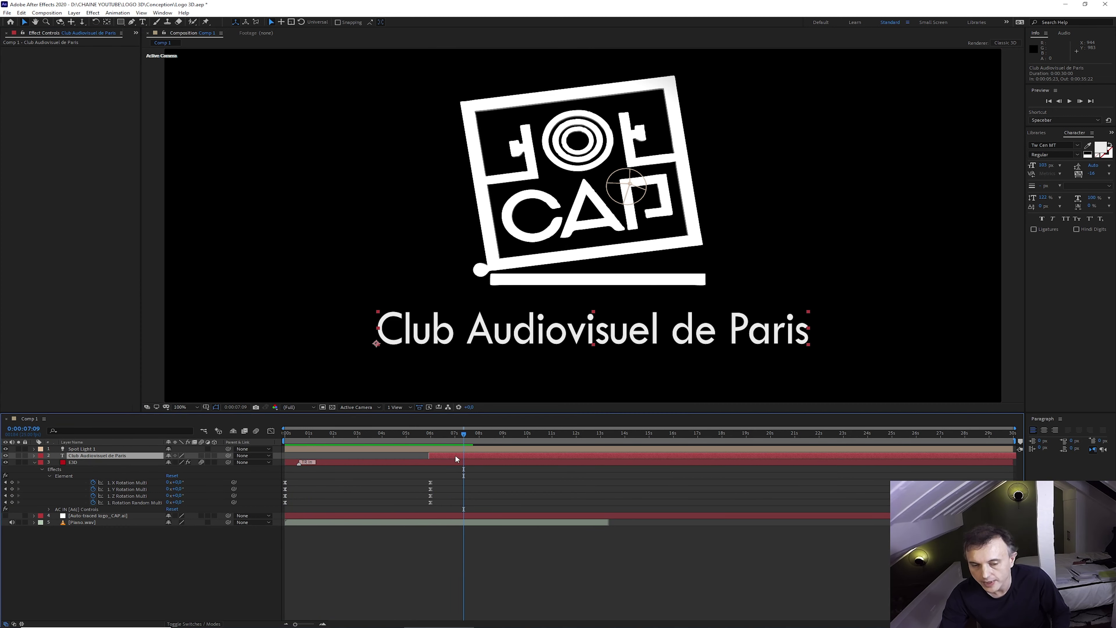
left_click(162, 13)
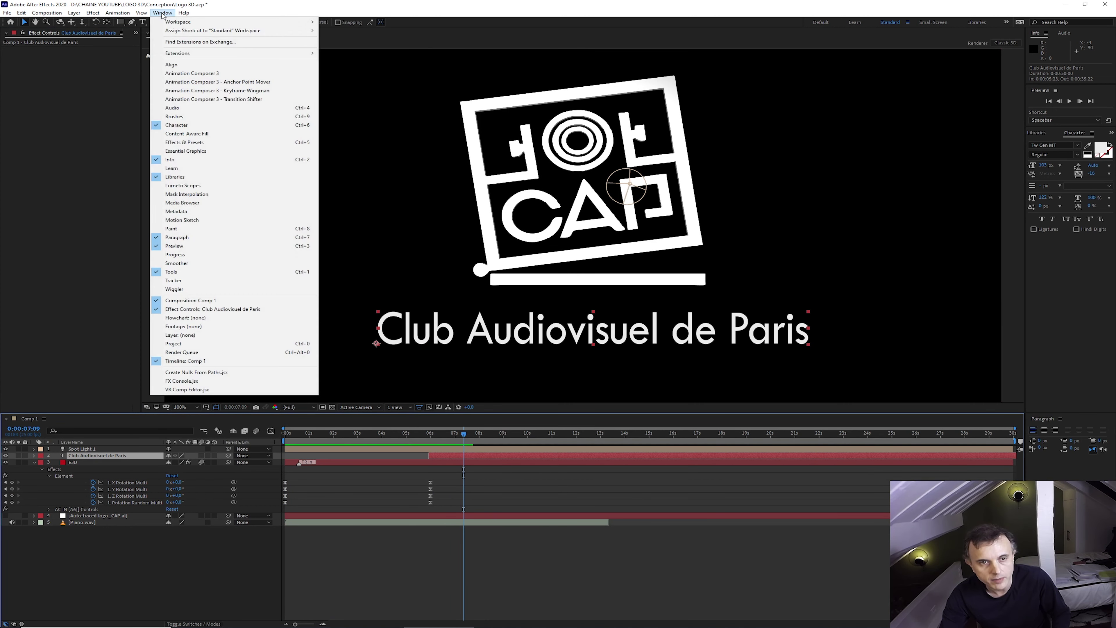
left_click(178, 75)
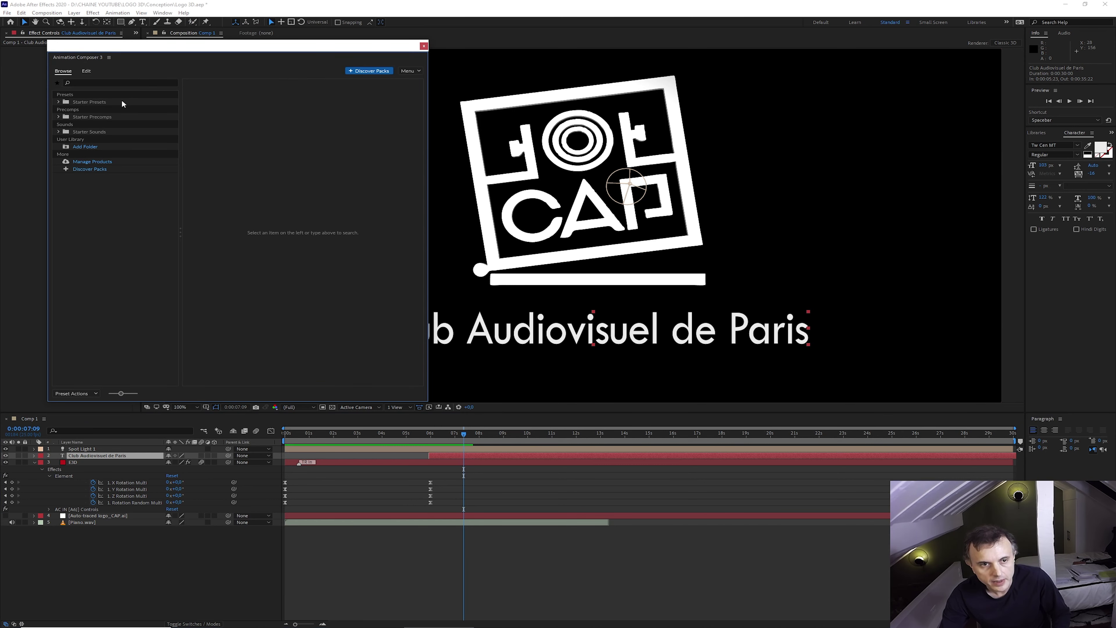
left_click(58, 101)
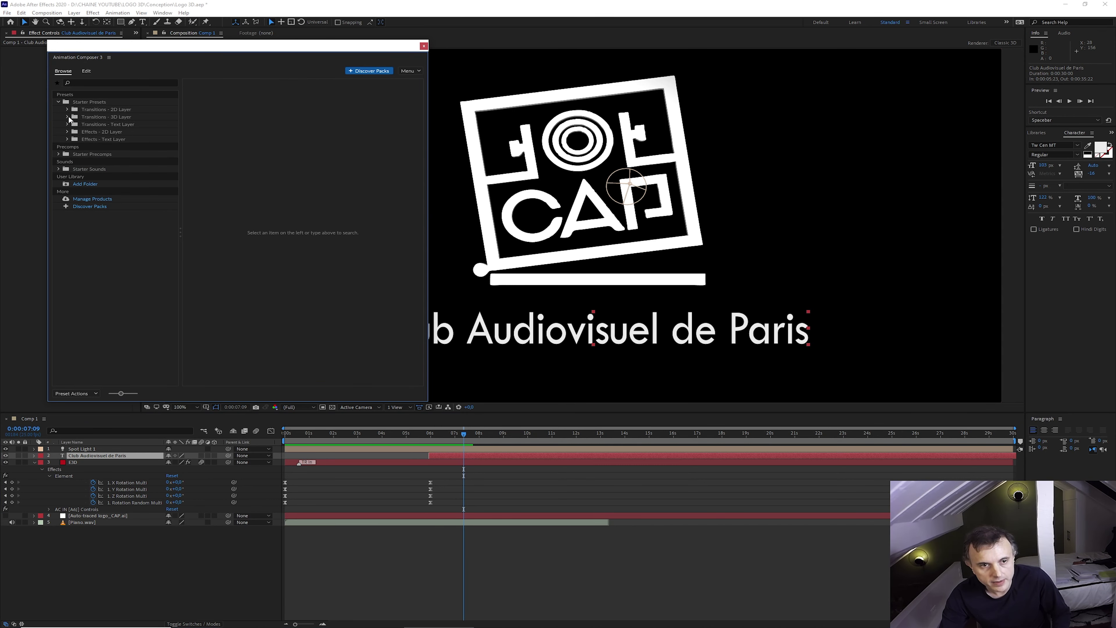
left_click(67, 139)
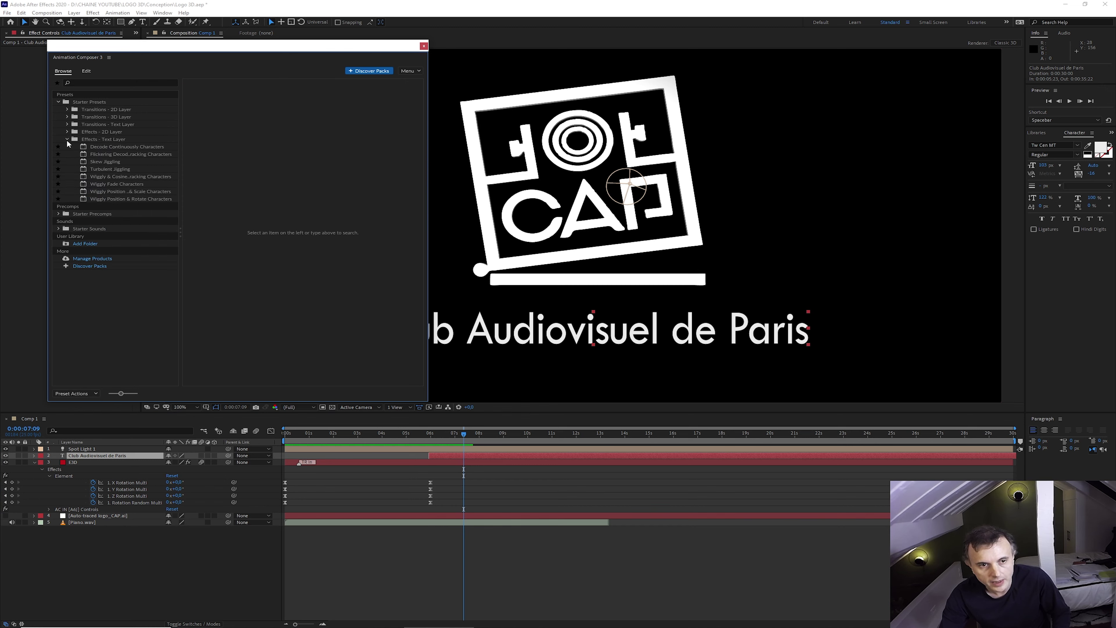
left_click(67, 125)
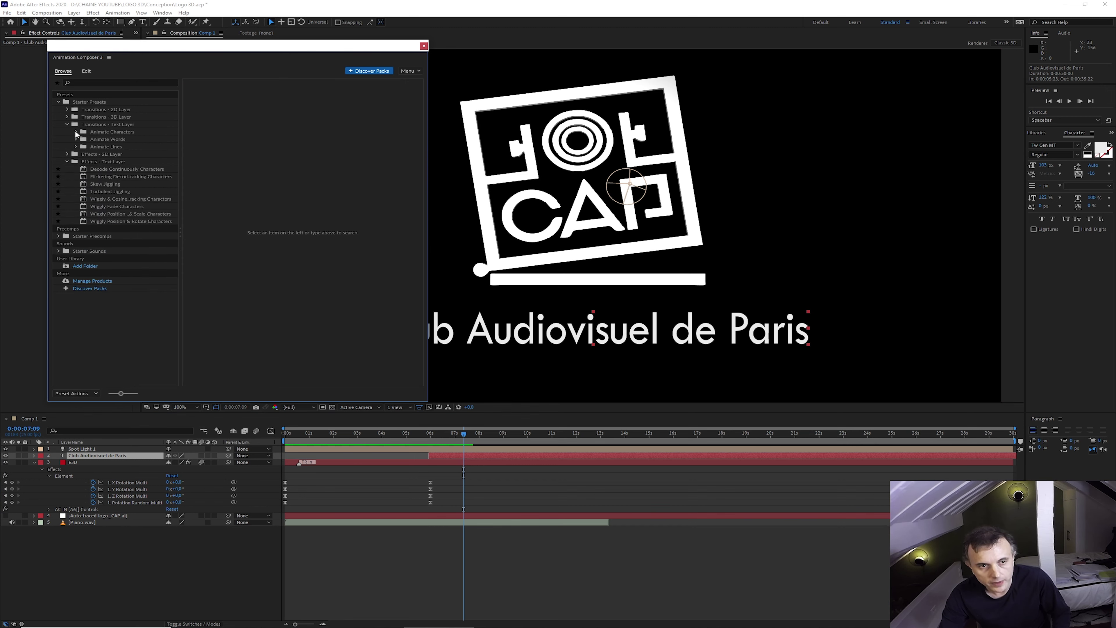
left_click(76, 131)
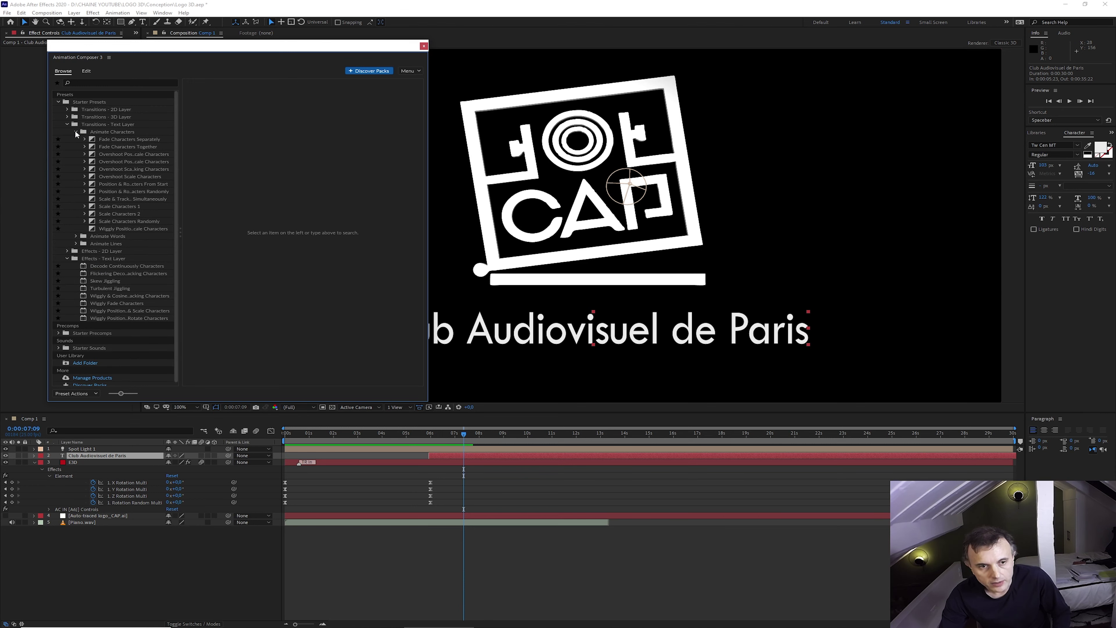
left_click(118, 148)
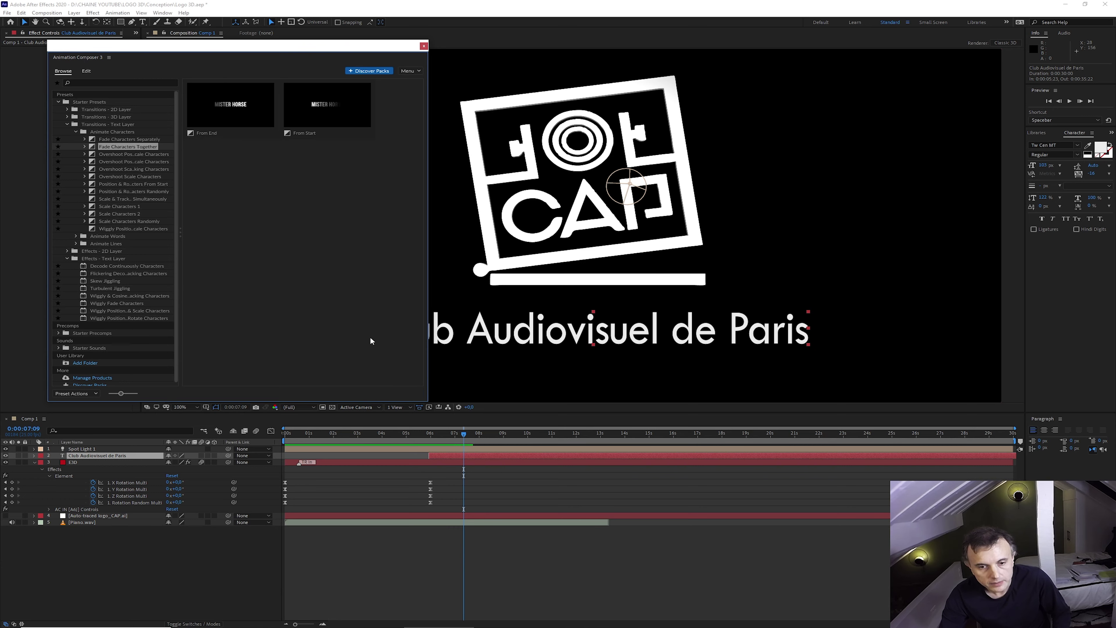
left_click(235, 98)
left_click(342, 394)
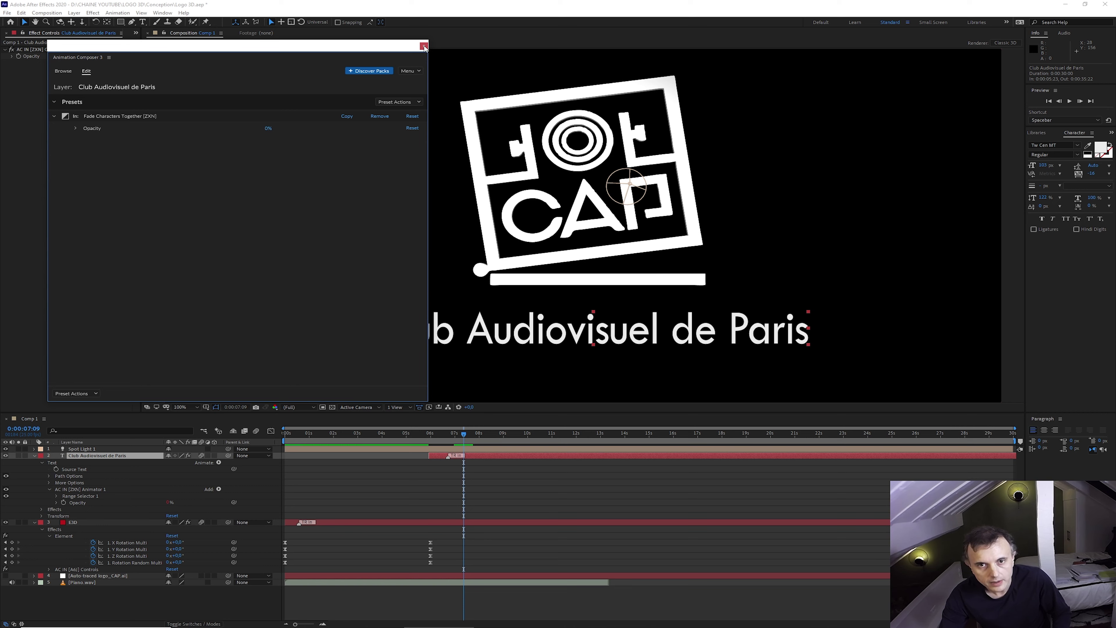
left_click(424, 46)
Preview the title's fade-in and shift the title layer nine frames earlier so it starts at 0:00:05:14
left_click(422, 434)
key("space")
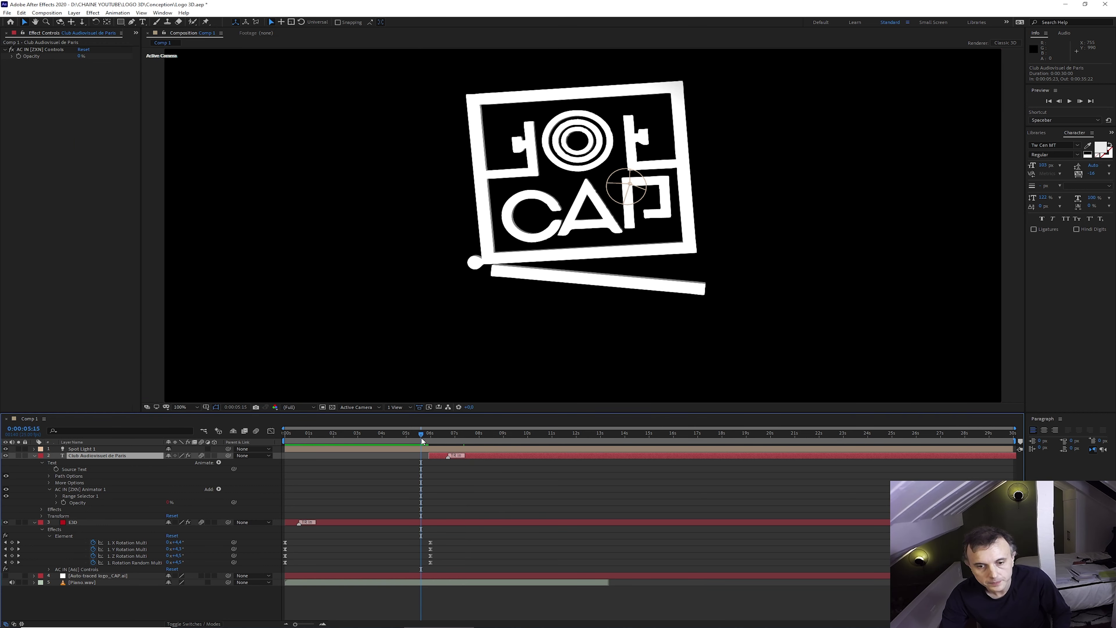
key("space")
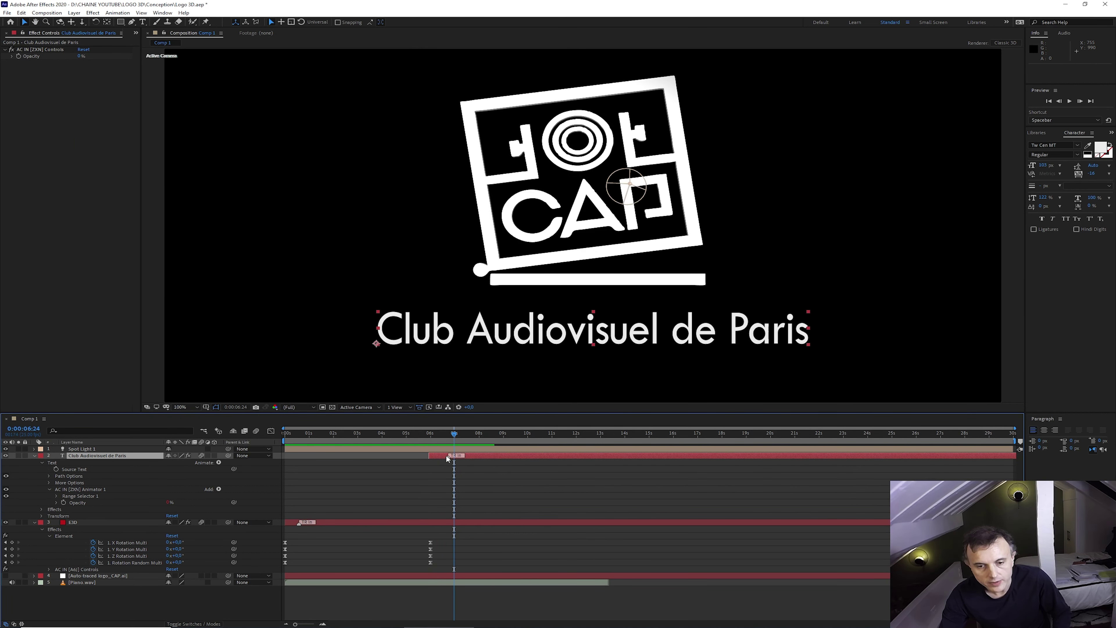
left_click_drag(463, 457, 461, 457)
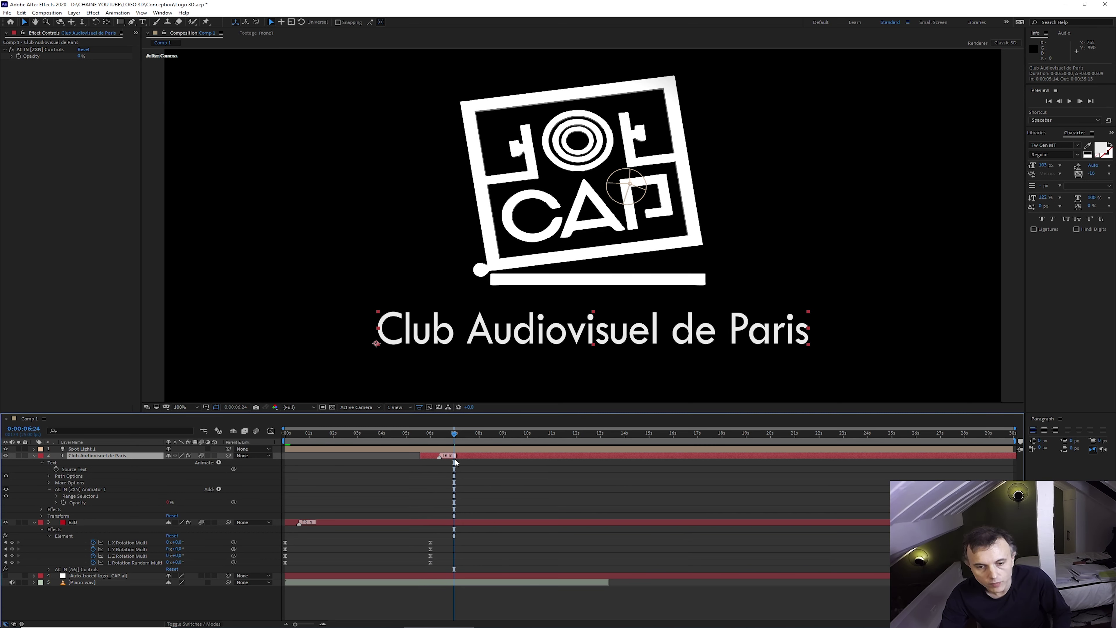
Preview the retimed title entrance, then return the playhead to the start and play the full logo animation
key("space")
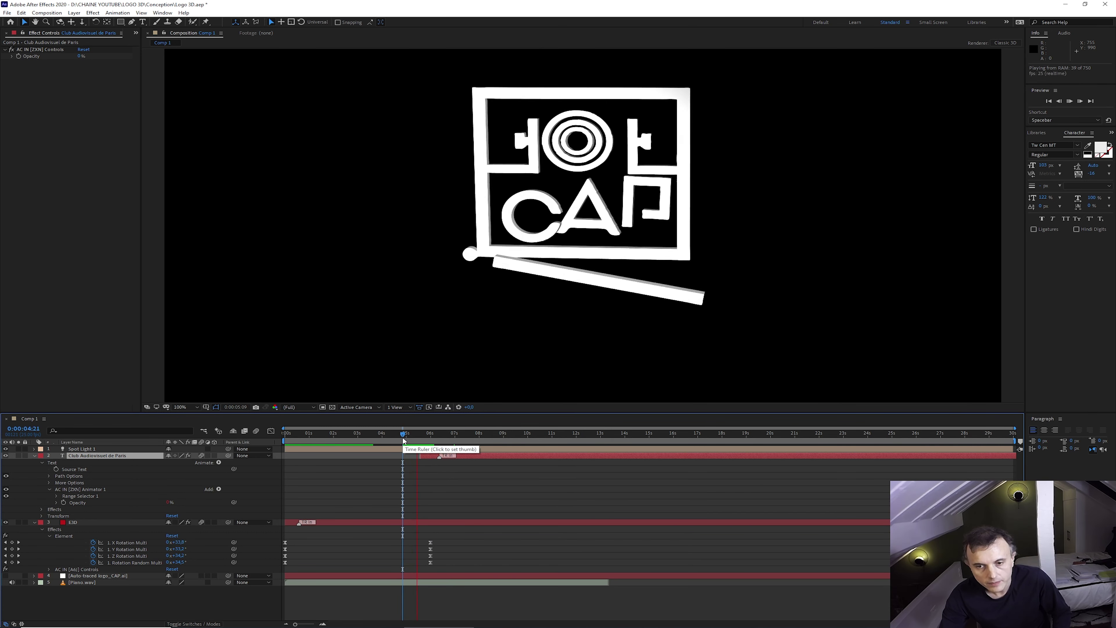
left_click(403, 441)
left_click_drag(402, 436, 226, 432)
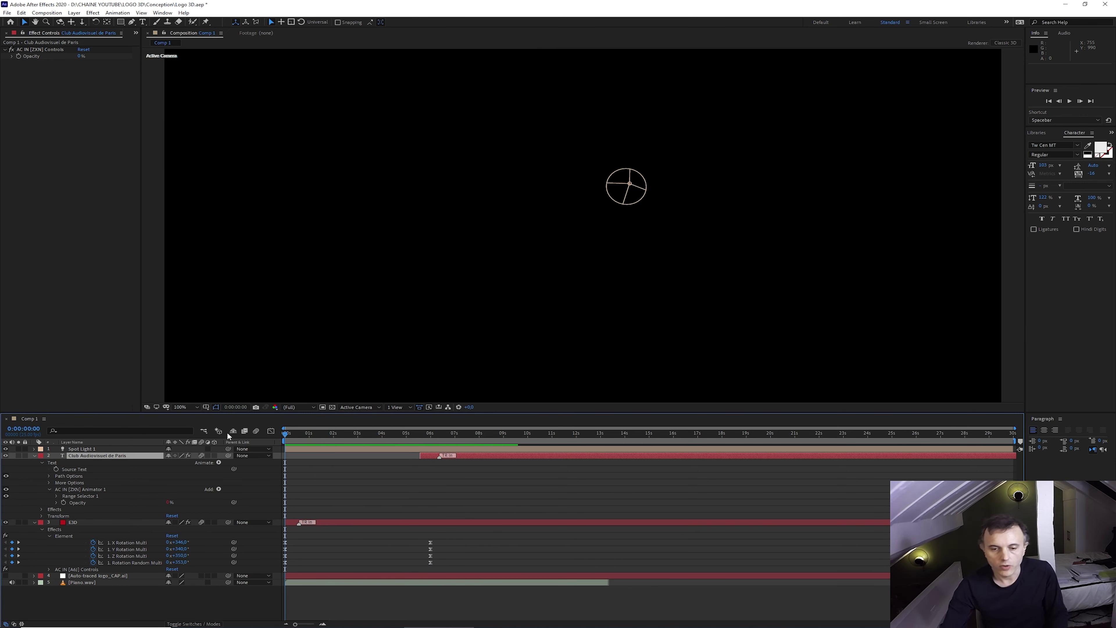
key("space")
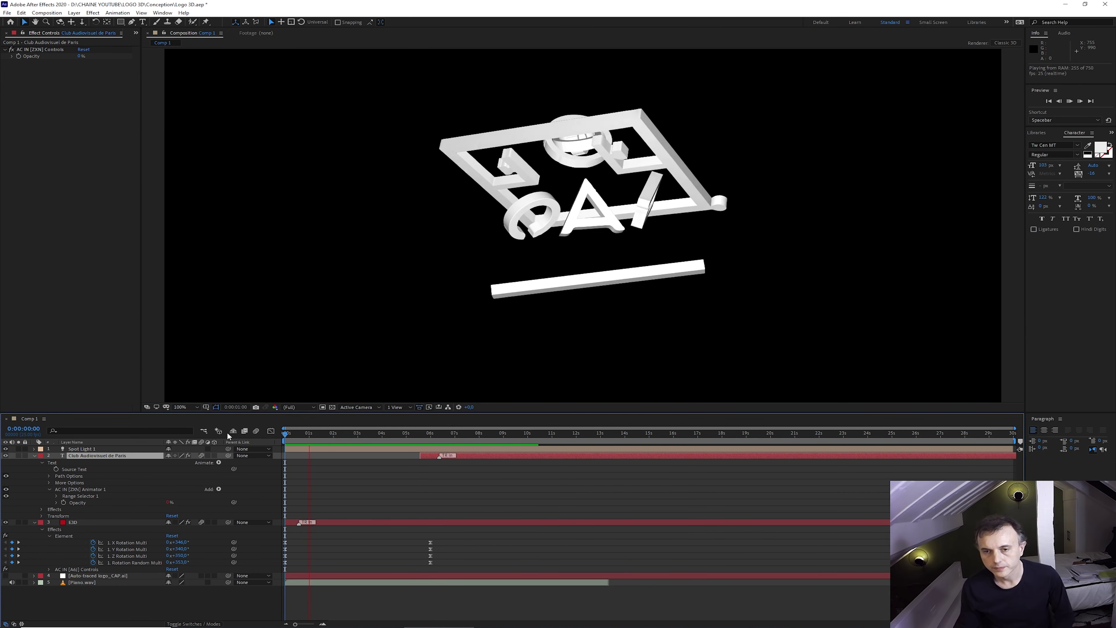